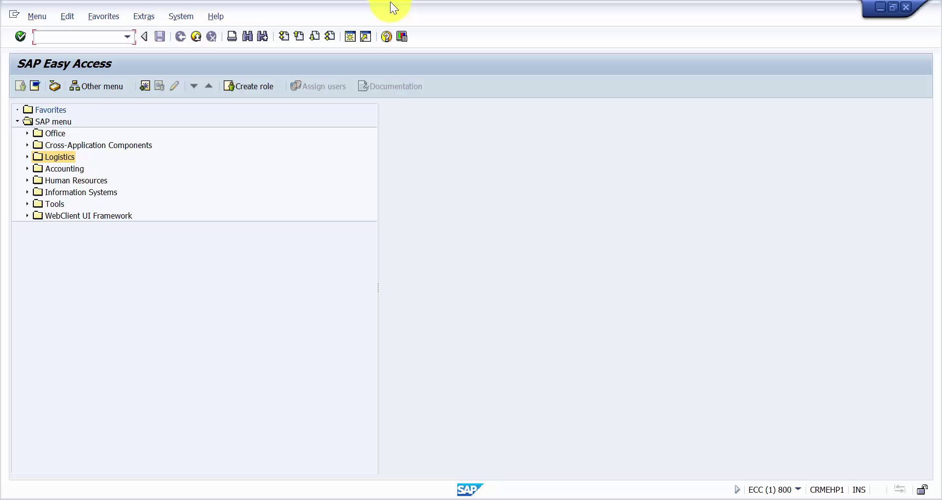
Launch transaction SPRO and open the SAP Reference IMG structure
{"action": "type", "text": "spro"}
{"action": "key", "text": "Return"}
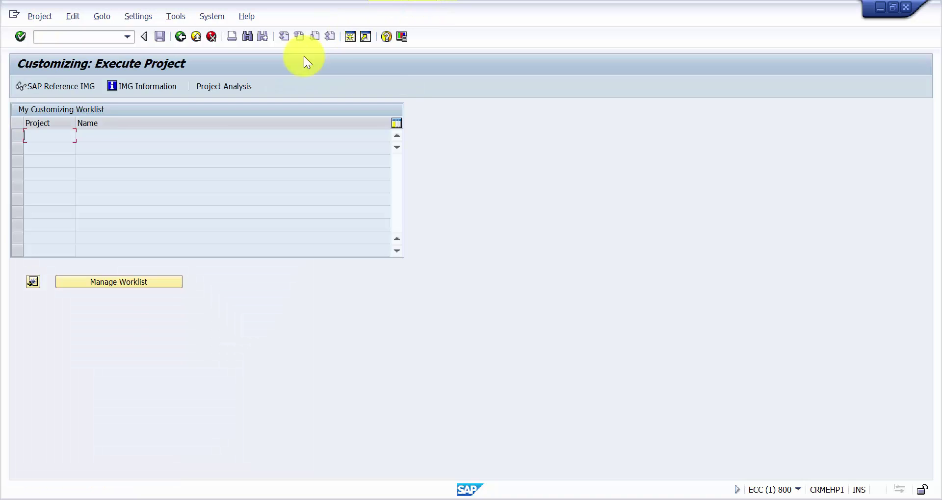
{"action": "left_click", "coordinate": [69, 81]}
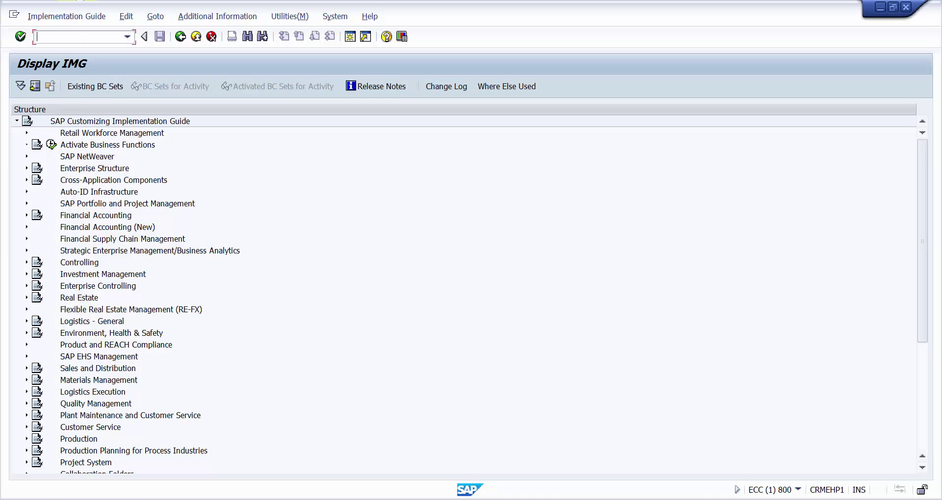
Expand Enterprise Structure > Definition > Logistics Execution and run 'Define, copy, delete, check warehouse number'
{"action": "left_click", "coordinate": [25, 169]}
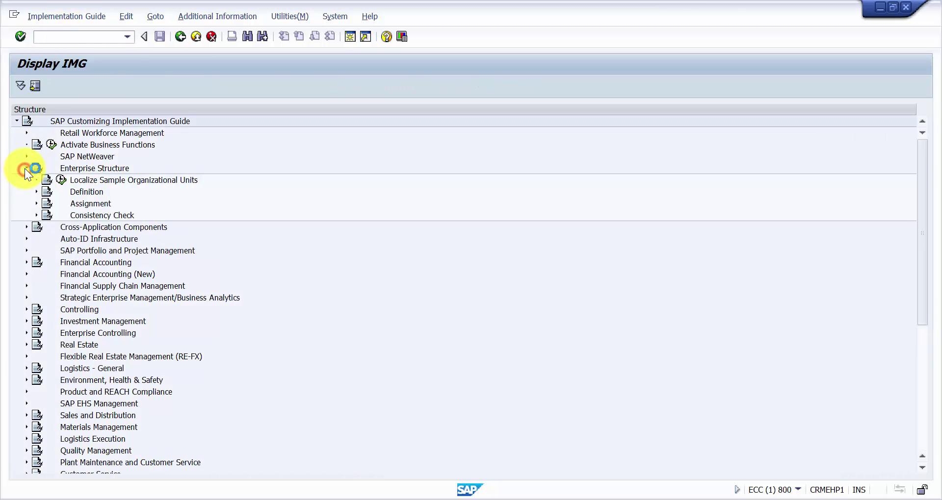
{"action": "left_click", "coordinate": [37, 192]}
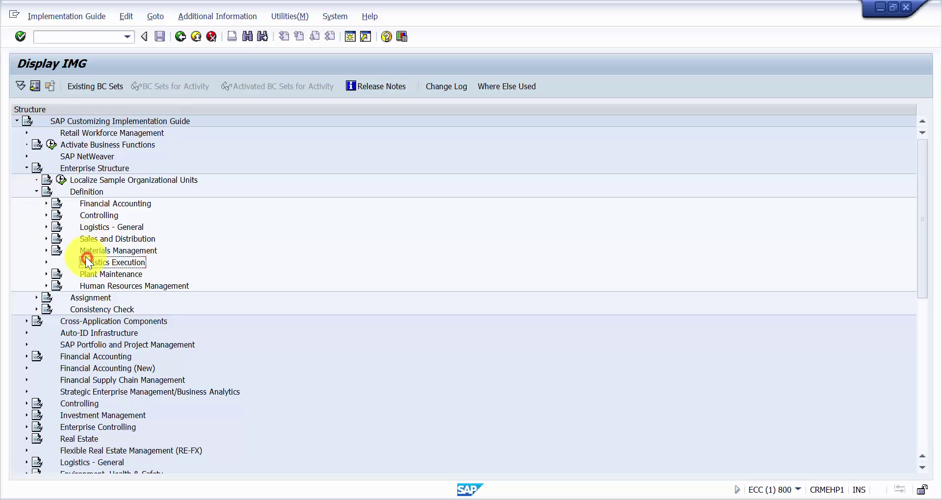
{"action": "left_click", "coordinate": [45, 262]}
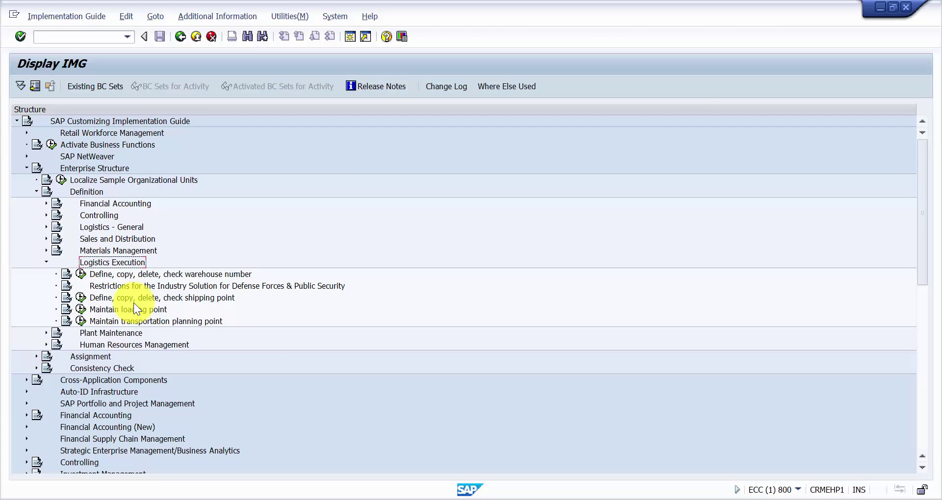
{"action": "left_click", "coordinate": [139, 277]}
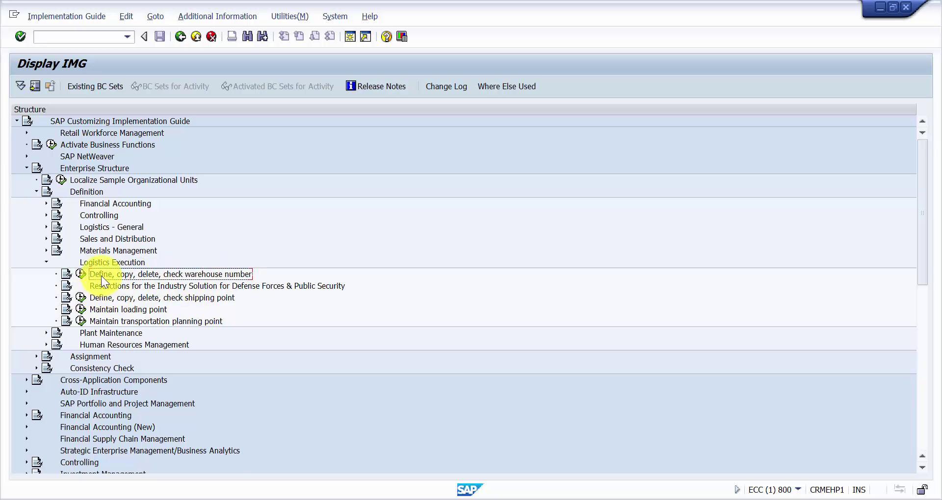
{"action": "left_click", "coordinate": [78, 273]}
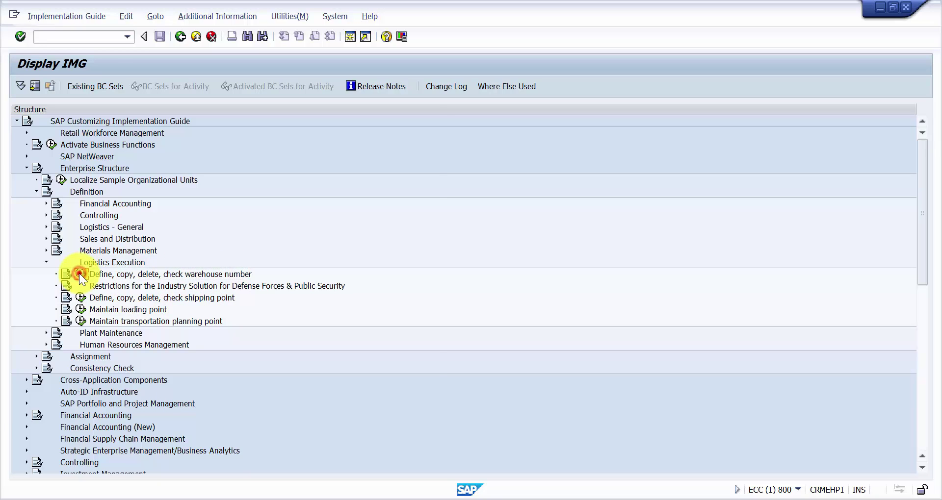
Choose the Define warehouse number activity and start a new entry from the overview
{"action": "left_click", "coordinate": [136, 113]}
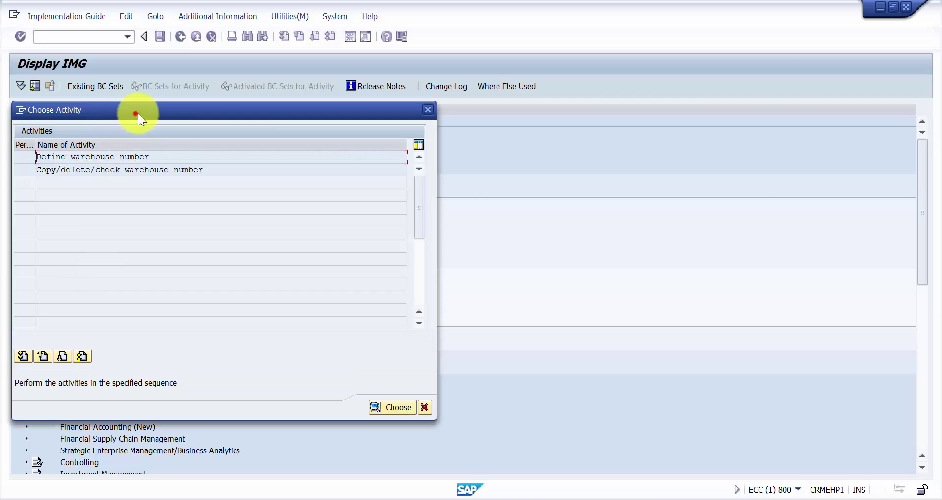
{"action": "left_click_drag", "start_coordinate": [138, 113], "coordinate": [502, 69]}
{"action": "left_click", "coordinate": [447, 111]}
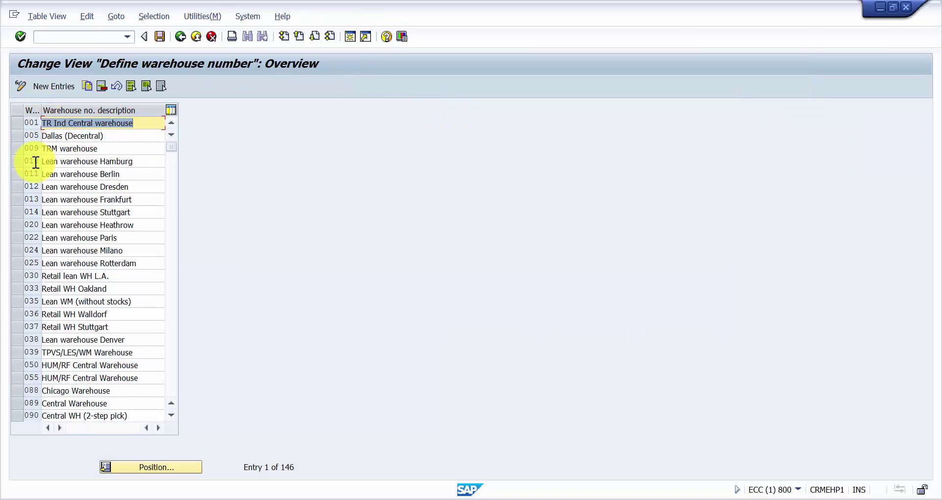
{"action": "left_click", "coordinate": [17, 123]}
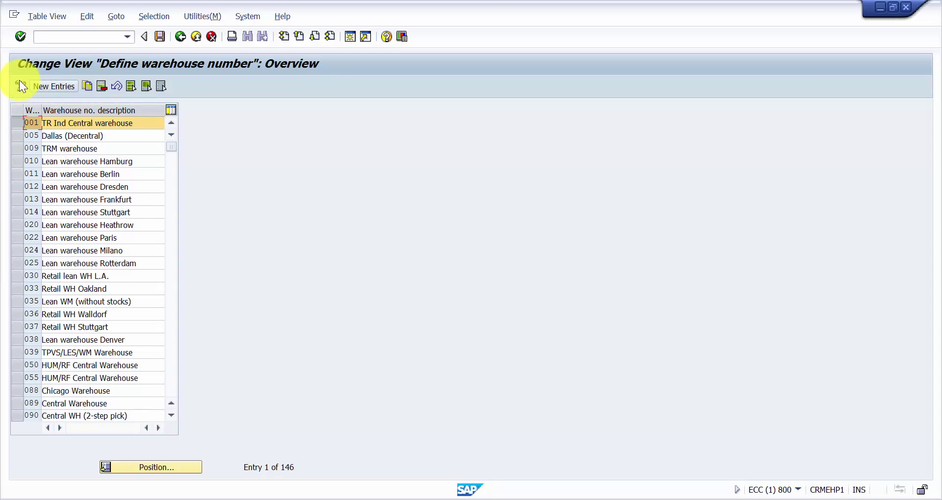
{"action": "left_click", "coordinate": [55, 86]}
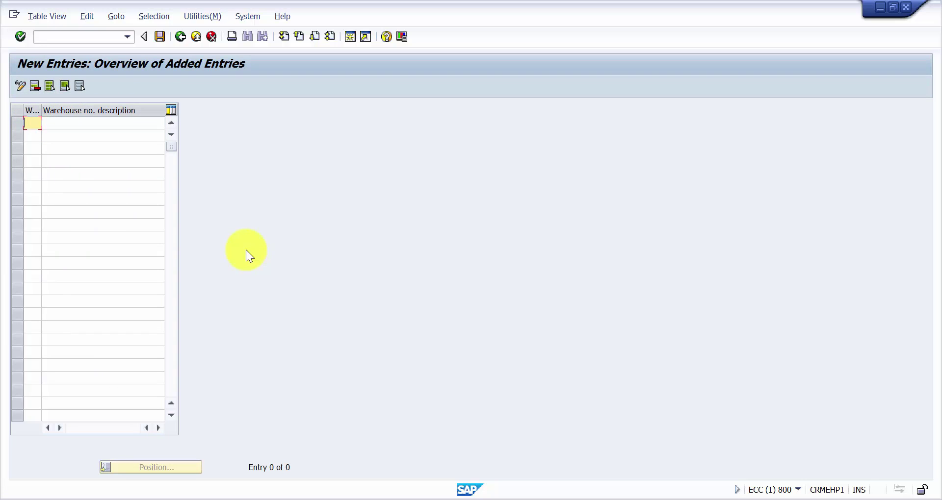
Enter warehouse number TPT with description 'New Warehouse' and confirm it
{"action": "type", "text": "TPT"}
{"action": "key", "text": "Tab"}
{"action": "key", "text": "shift+Tab"}
{"action": "key", "text": "Tab"}
{"action": "type", "text": "Ne"}
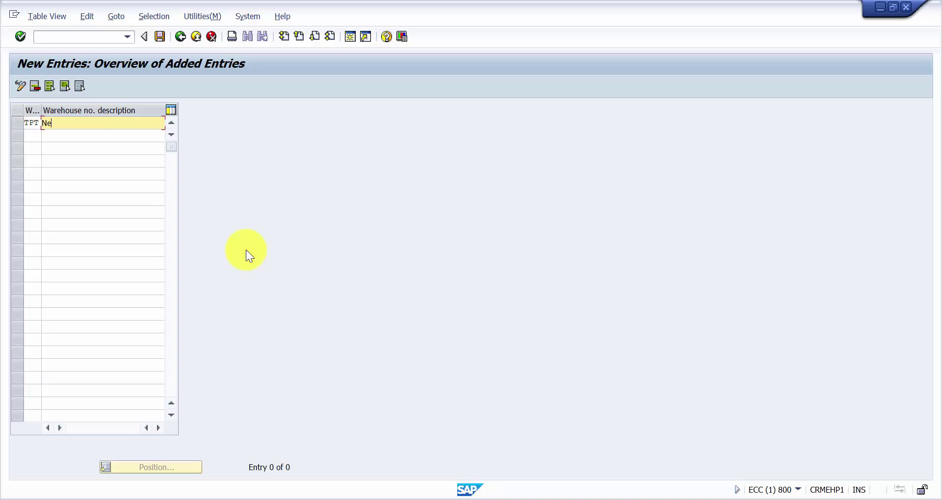
{"action": "type", "text": "w Warehouse"}
{"action": "key", "text": "Return"}
{"action": "left_click", "coordinate": [131, 121]}
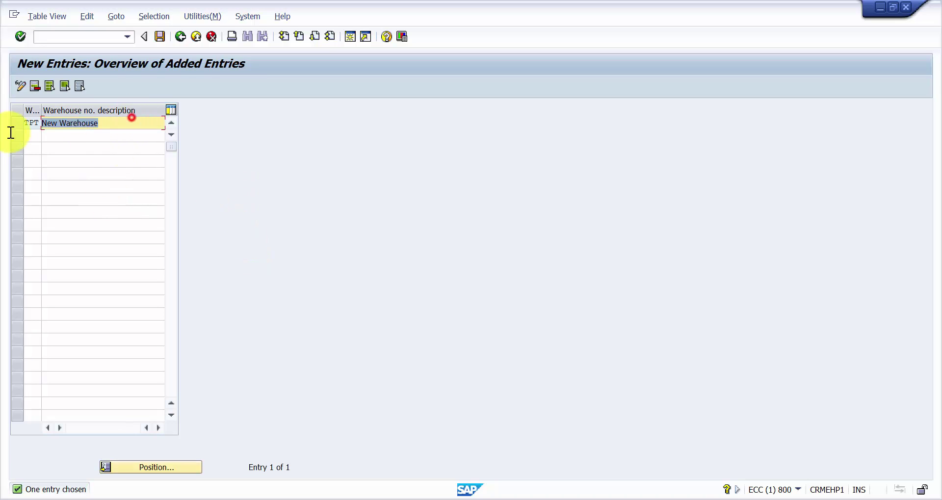
Return to the warehouse overview and position the list on warehouse TPT
{"action": "left_click", "coordinate": [180, 38]}
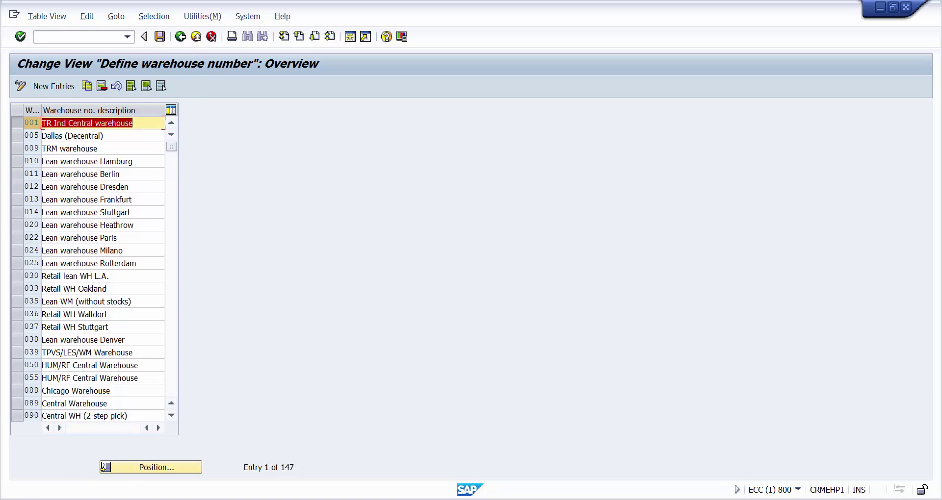
{"action": "left_click", "coordinate": [138, 469]}
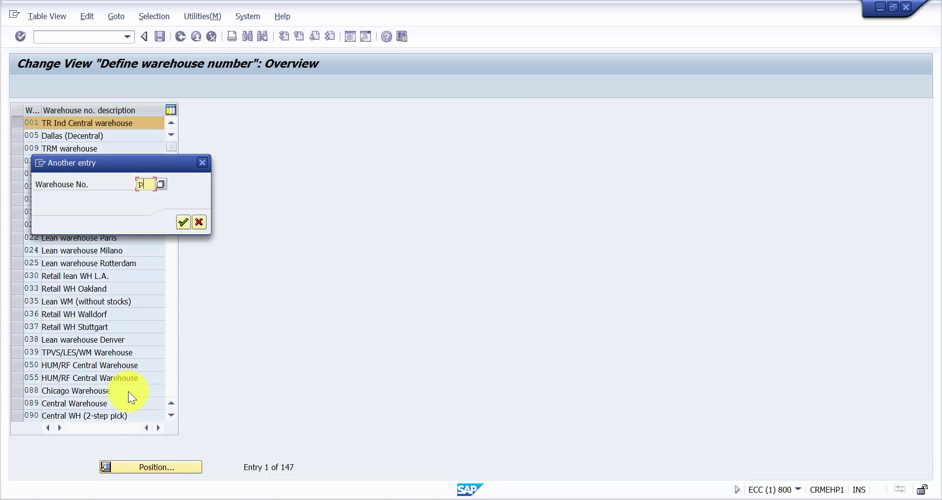
{"action": "type", "text": "TPT"}
{"action": "key", "text": "Return"}
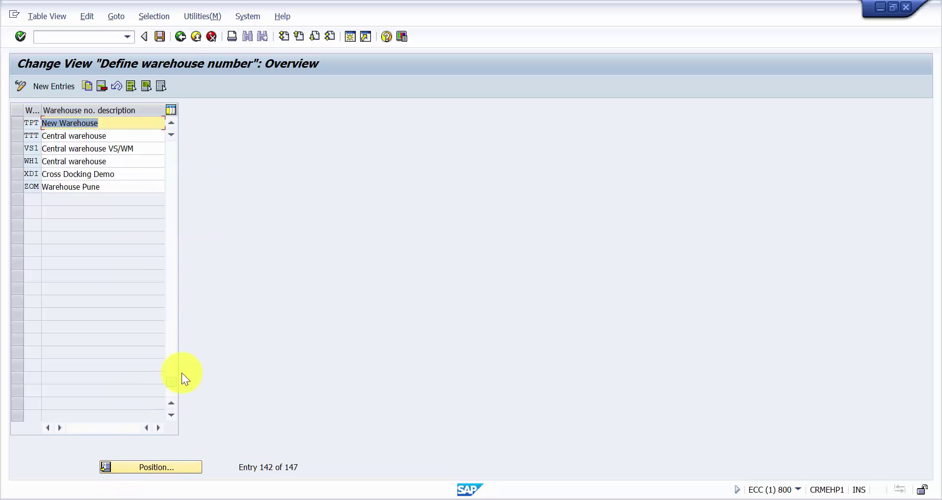
Delete the TPT row, acknowledge both messages, and return to the list's start
{"action": "left_click", "coordinate": [20, 122]}
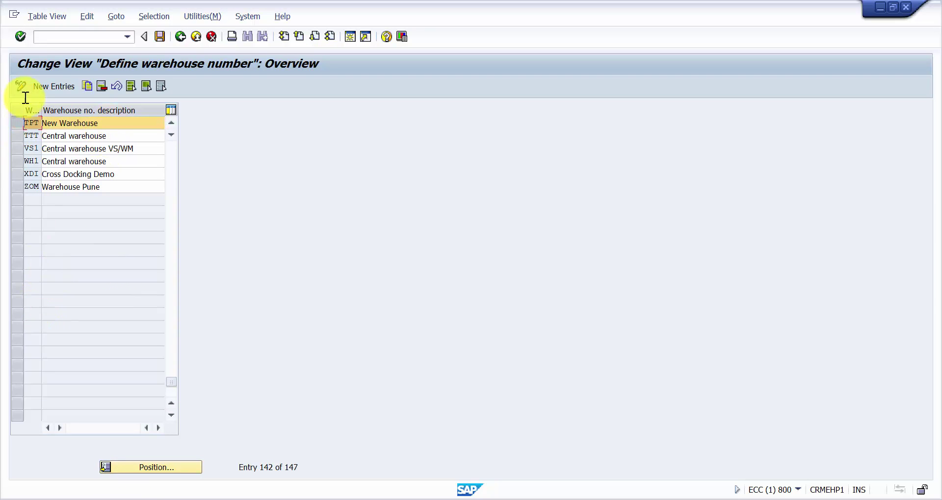
{"action": "left_click", "coordinate": [103, 86]}
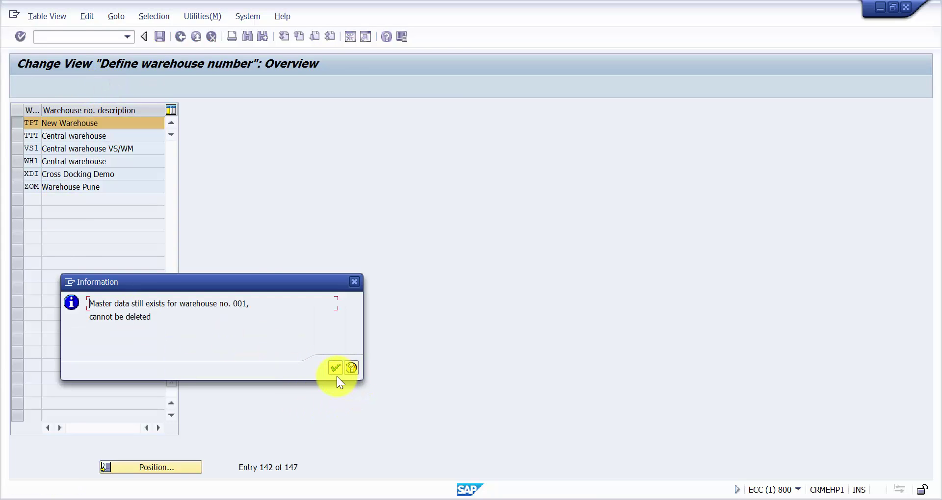
{"action": "left_click", "coordinate": [335, 367]}
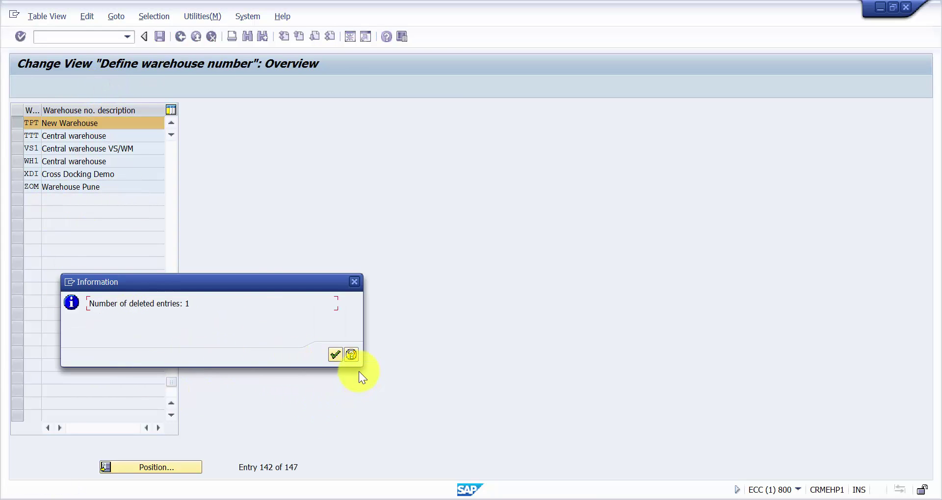
{"action": "left_click", "coordinate": [335, 355]}
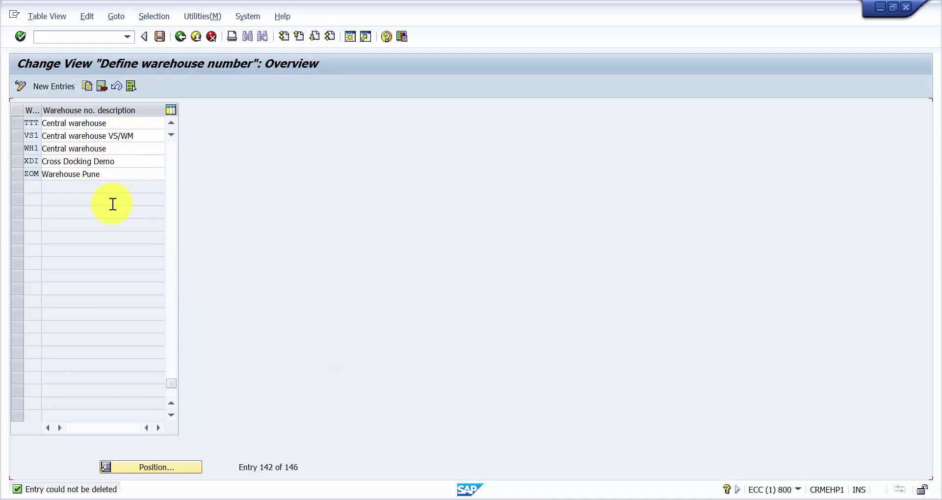
{"action": "scroll", "coordinate": [110, 198], "scroll_direction": "up", "scroll_amount": 2}
{"action": "scroll", "coordinate": [190, 317], "scroll_direction": "up", "scroll_amount": 3}
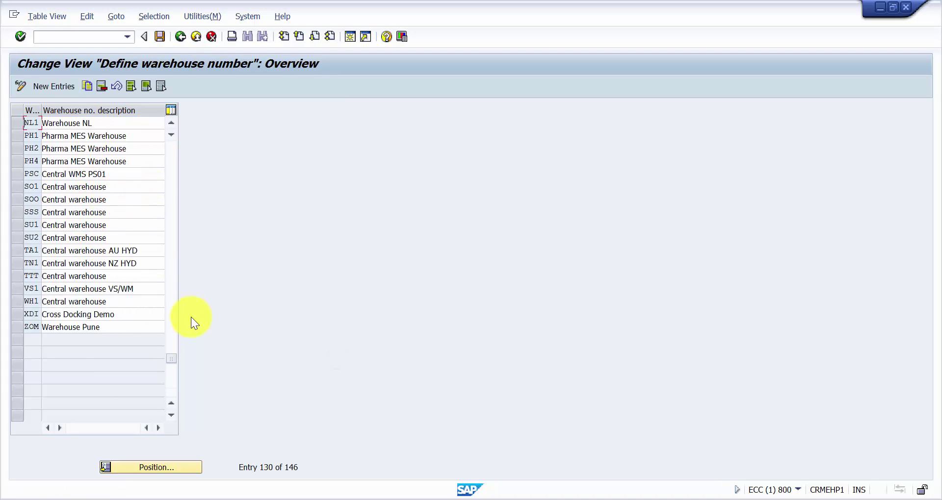
{"action": "left_click", "coordinate": [172, 358]}
{"action": "key", "text": "ctrl+Page_Up"}
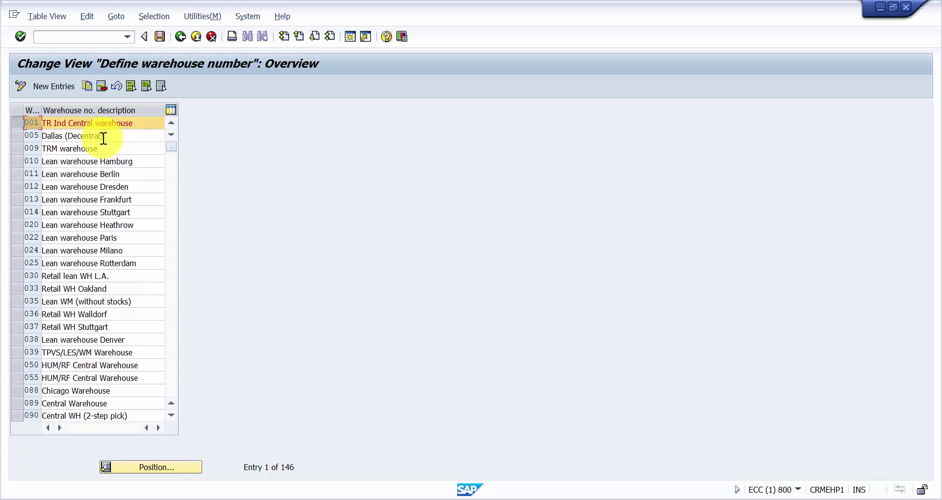
Clear the highlighted rows, select warehouse 001, and leave the Define warehouse number overview
{"action": "left_click", "coordinate": [106, 137]}
{"action": "left_click", "coordinate": [15, 125]}
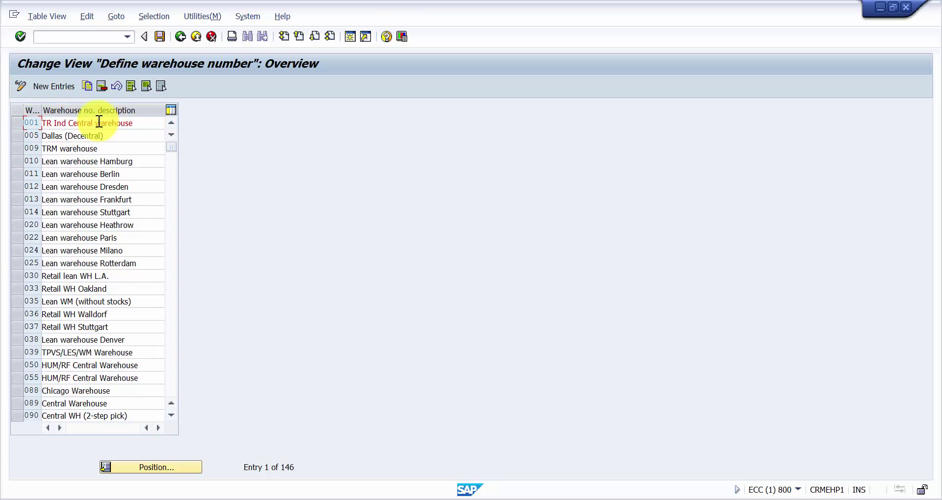
{"action": "left_click", "coordinate": [38, 122]}
{"action": "left_click", "coordinate": [17, 123]}
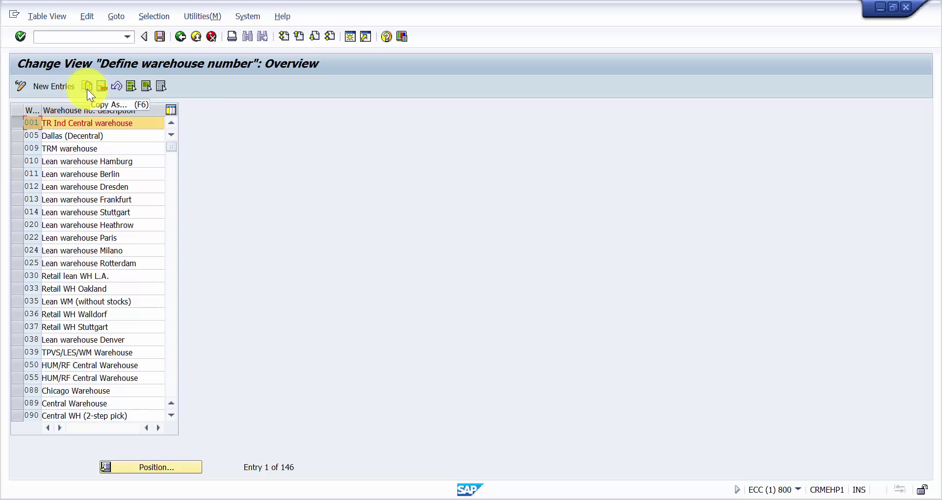
{"action": "left_click", "coordinate": [180, 37]}
Discard the changes, then open Copy/delete/check warehouse number and copy warehouse 001 to TIP
{"action": "left_click", "coordinate": [248, 238]}
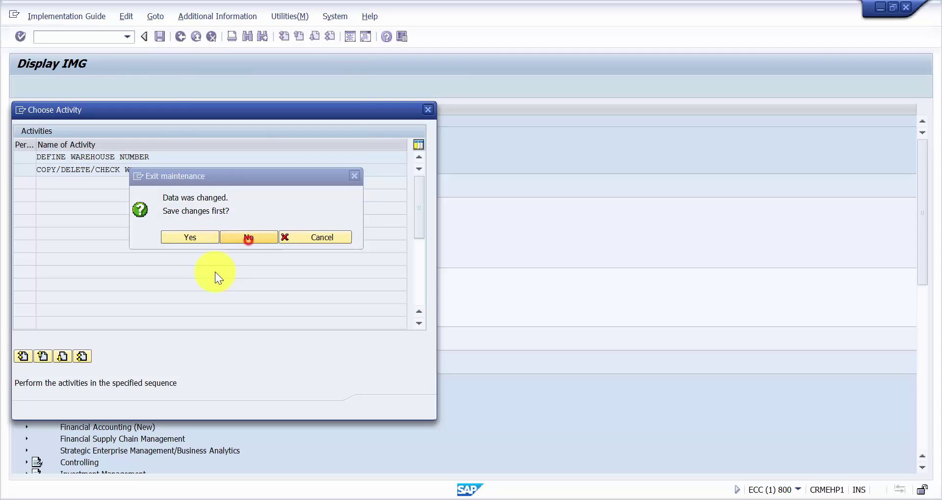
{"action": "double_click", "coordinate": [84, 169]}
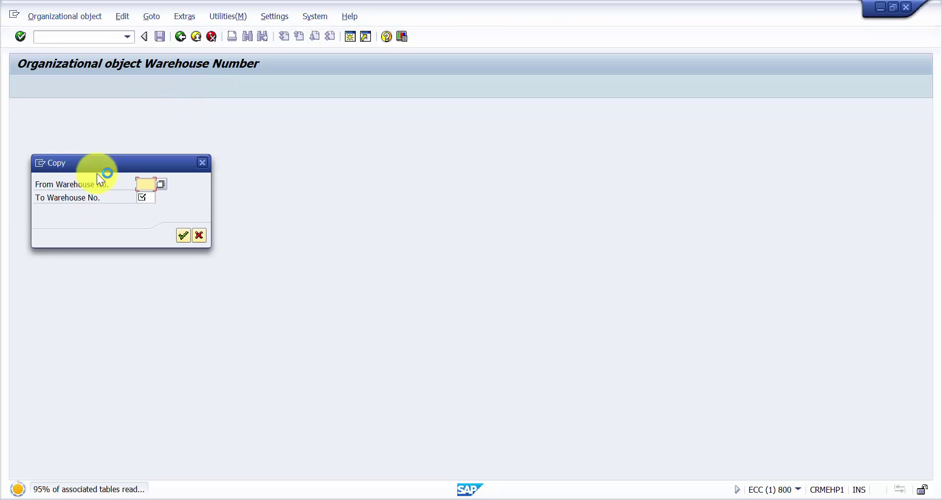
{"action": "left_click", "coordinate": [145, 187]}
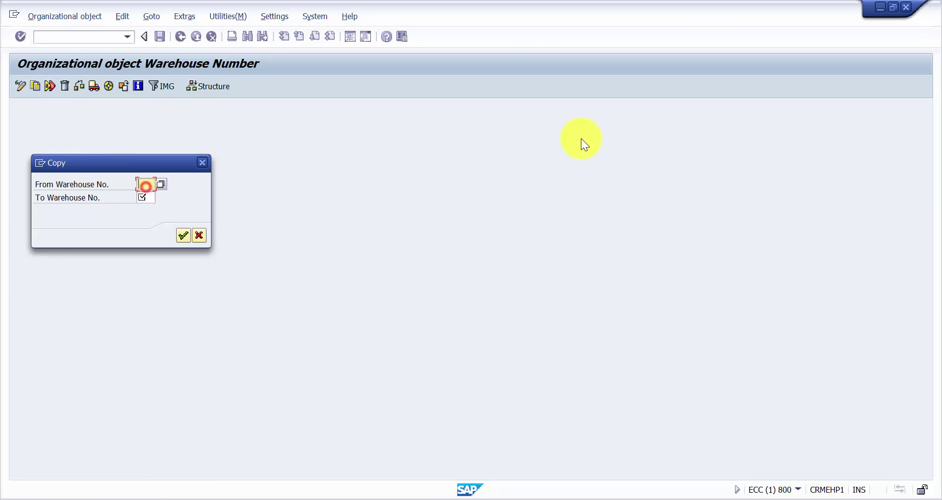
{"action": "type", "text": "001"}
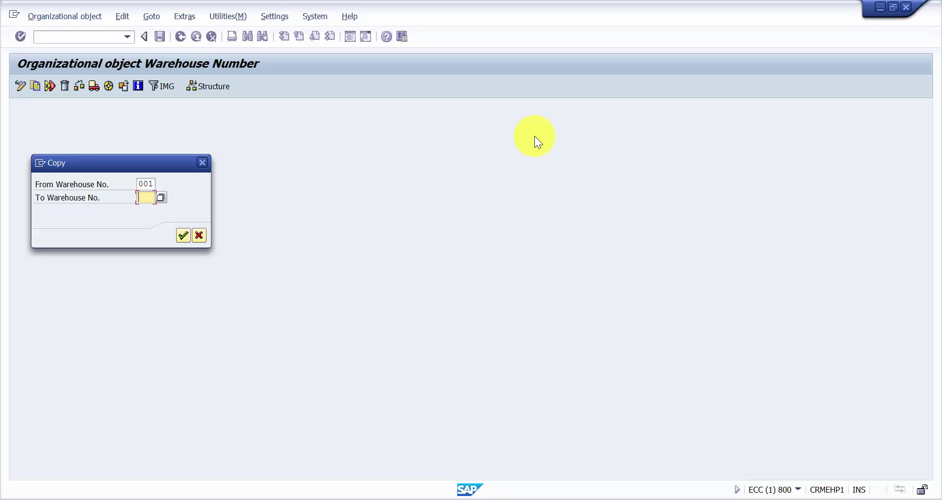
{"action": "type", "text": "TIP"}
{"action": "key", "text": "Return"}
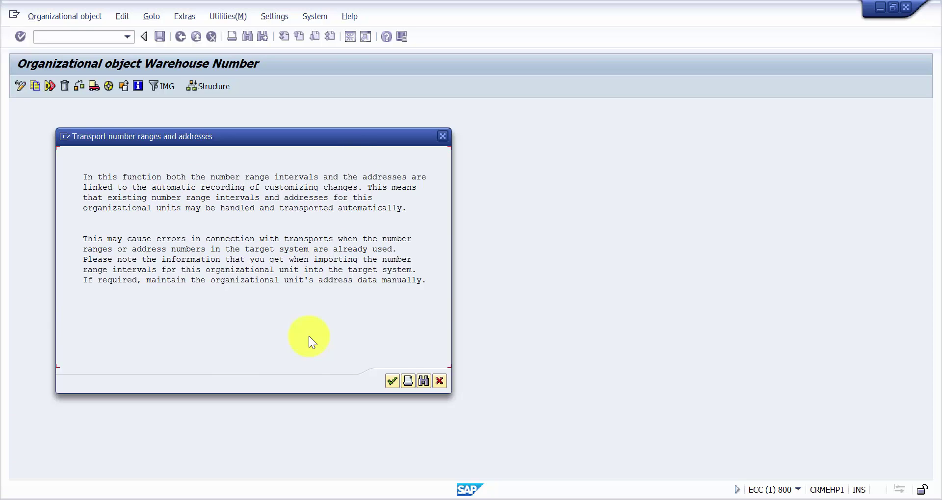
Dismiss the transport notice and decline transporting the number ranges
{"action": "key", "text": "Return"}
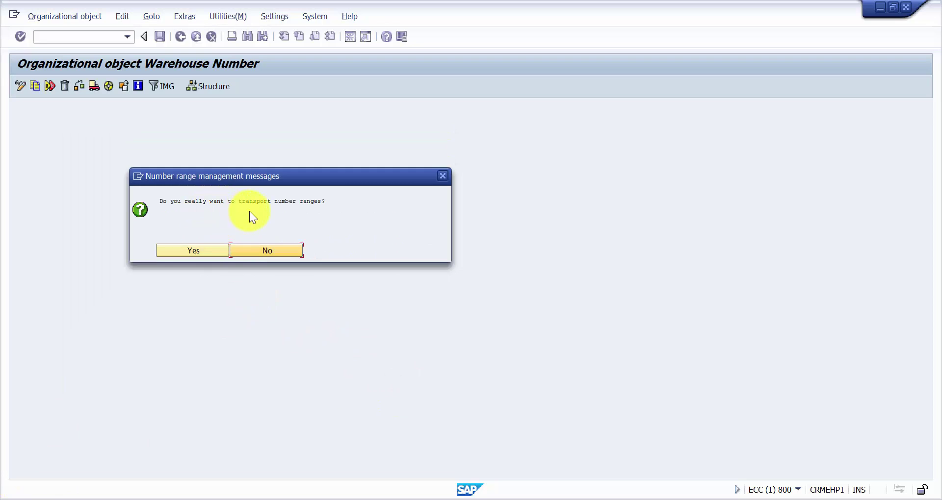
{"action": "left_click", "coordinate": [273, 250]}
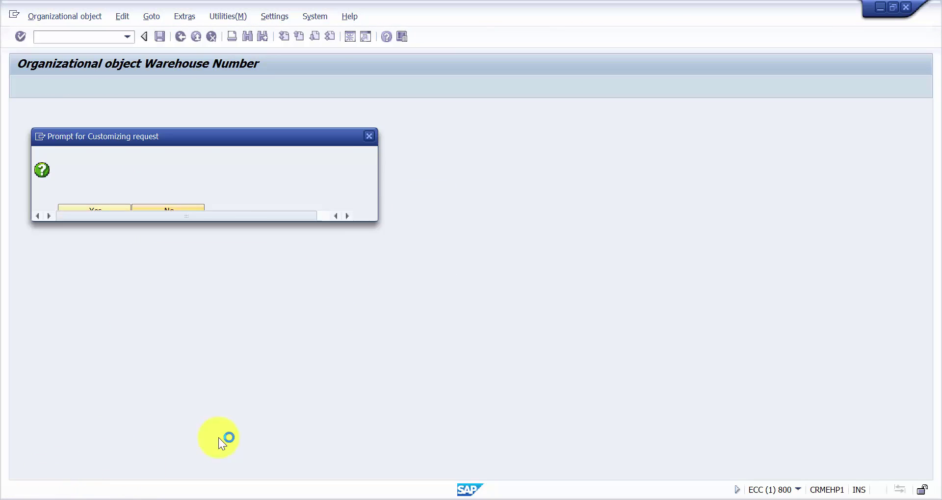
Assign the copy to the proposed customizing request and close the copy result message
{"action": "left_click_drag", "start_coordinate": [161, 136], "coordinate": [225, 132]}
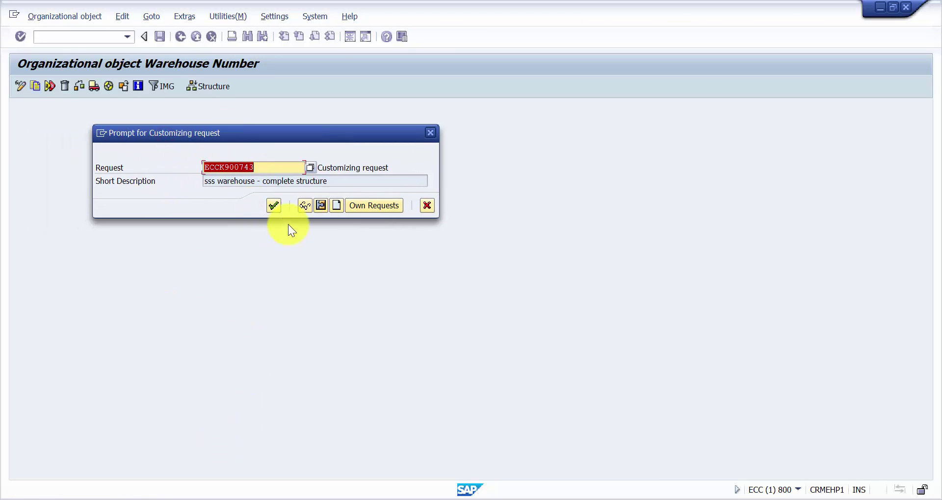
{"action": "left_click", "coordinate": [273, 205]}
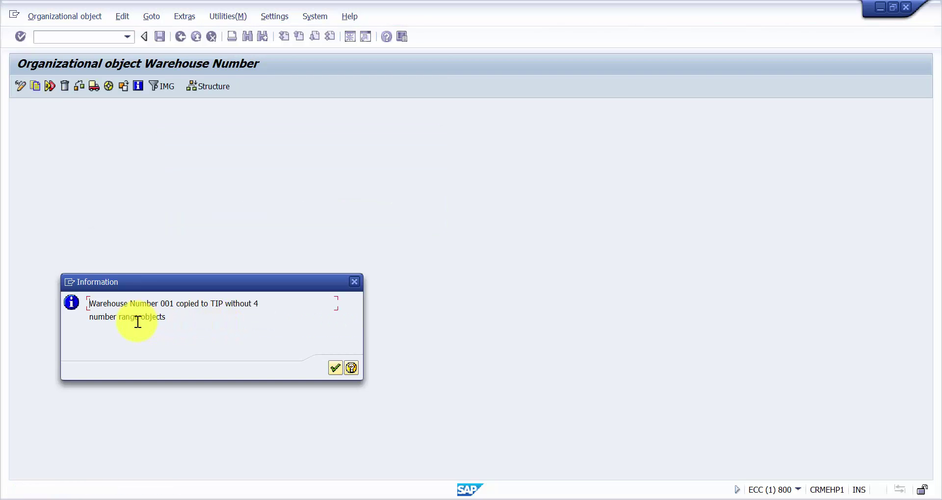
{"action": "left_click_drag", "start_coordinate": [160, 304], "coordinate": [261, 305]}
{"action": "left_click", "coordinate": [179, 330]}
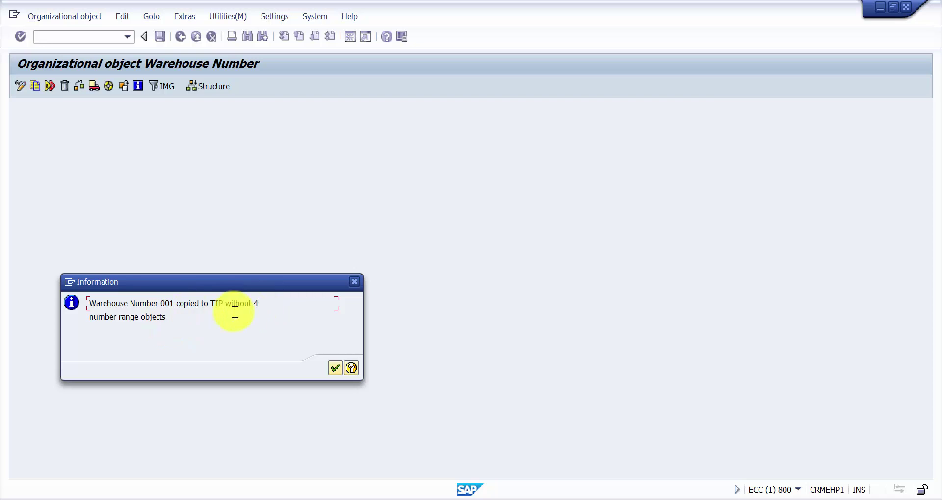
{"action": "left_click_drag", "start_coordinate": [96, 315], "coordinate": [185, 324]}
{"action": "left_click", "coordinate": [200, 322]}
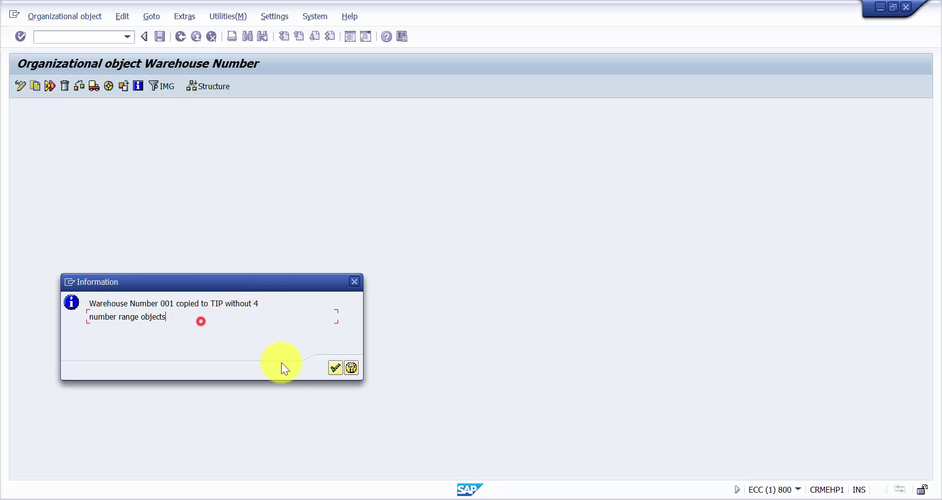
{"action": "left_click", "coordinate": [334, 368]}
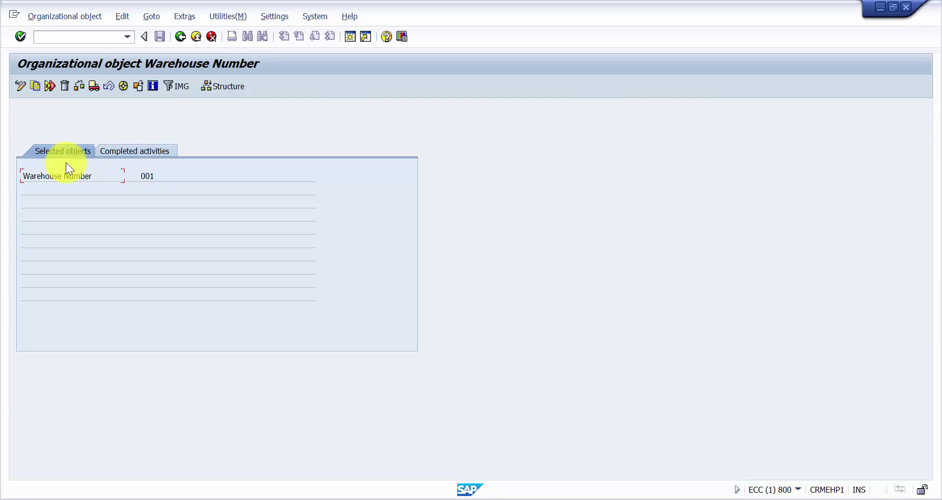
Check Completed activities for the 'Warehouse No. 001 copied to TIP' entry and copy it
{"action": "left_click_drag", "start_coordinate": [22, 178], "coordinate": [153, 182]}
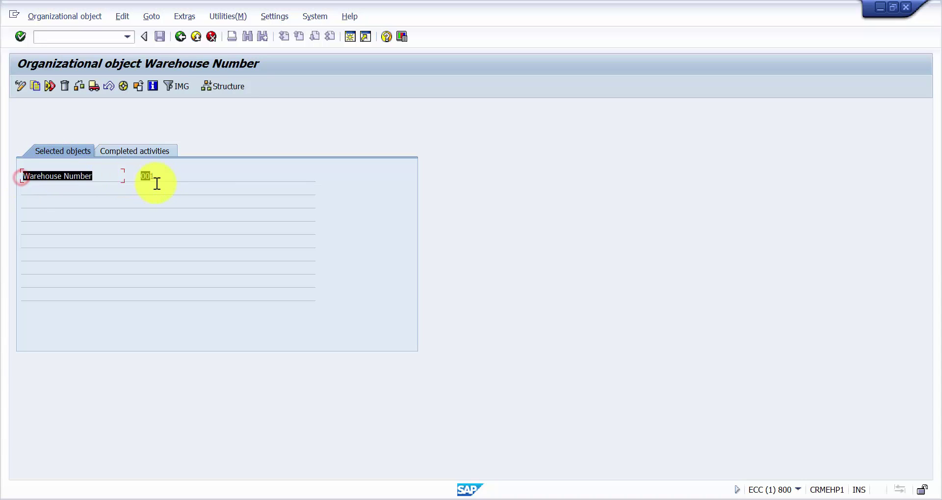
{"action": "left_click", "coordinate": [204, 177]}
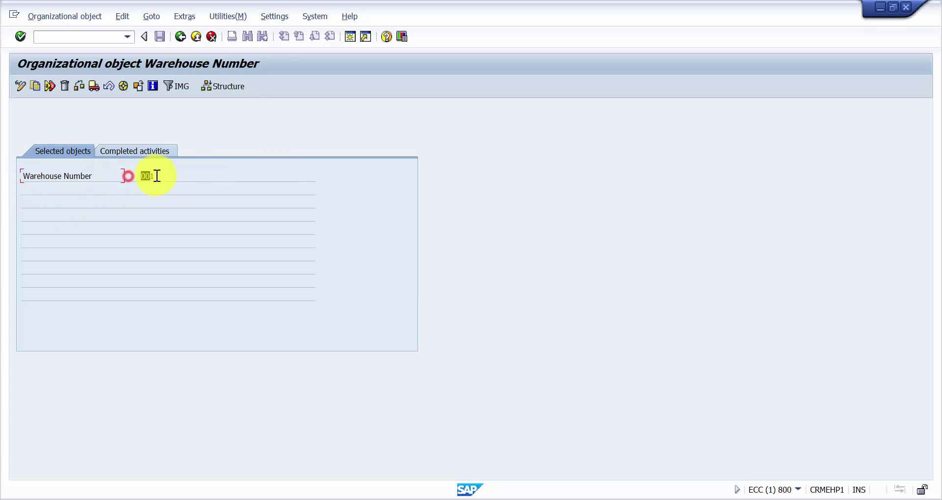
{"action": "left_click", "coordinate": [124, 151]}
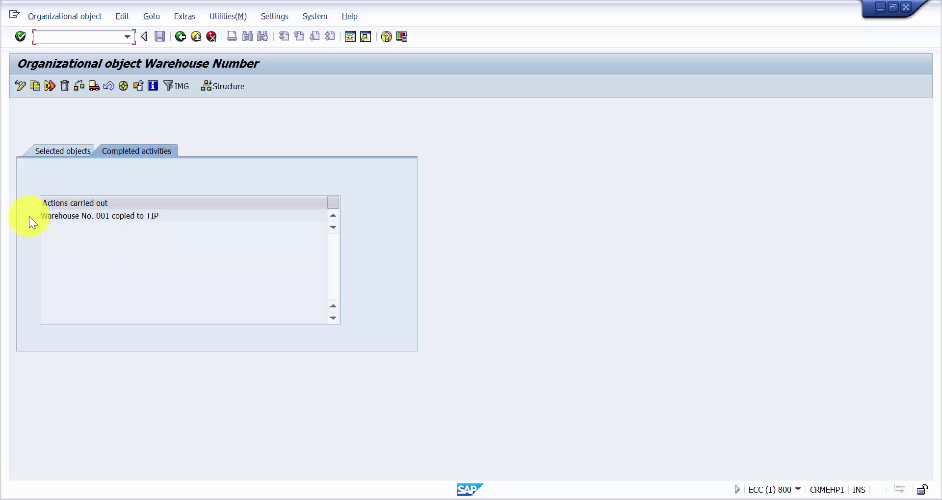
{"action": "left_click_drag", "start_coordinate": [170, 216], "coordinate": [14, 213]}
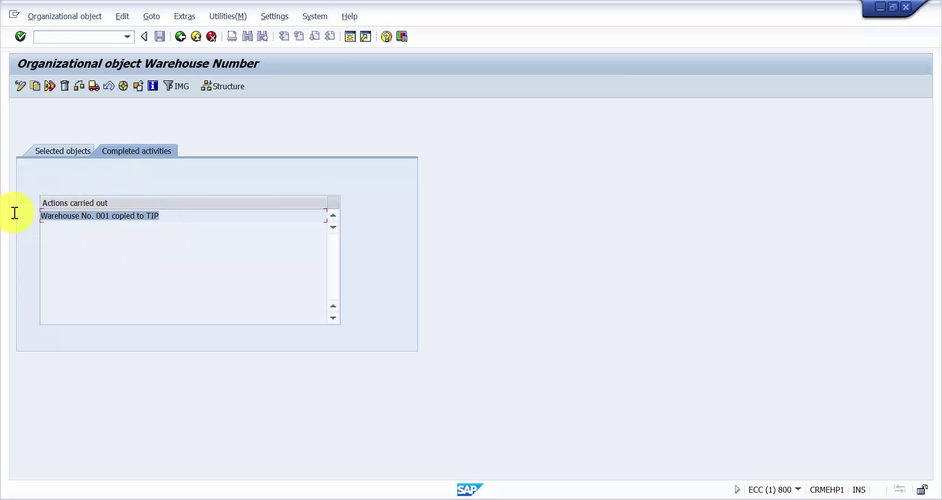
{"action": "key", "text": "ctrl+c"}
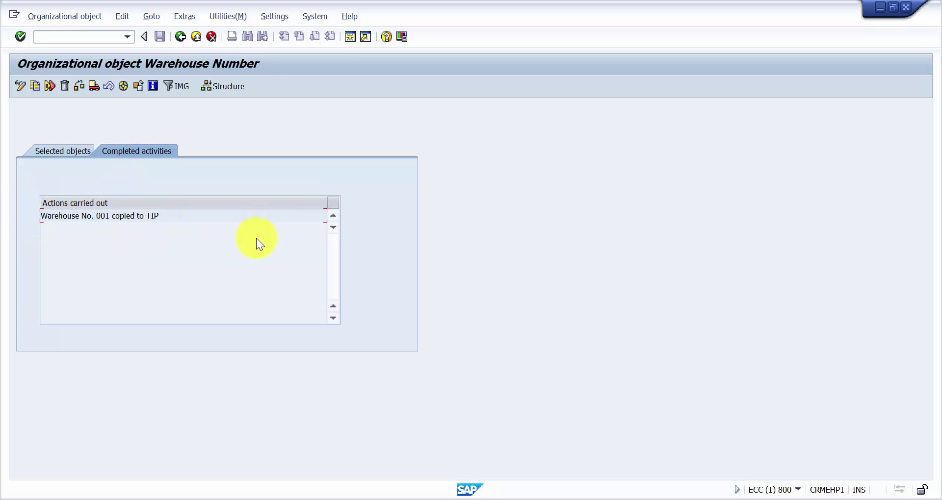
Open the Define warehouse number table and jump to warehouse TIP
{"action": "left_click", "coordinate": [180, 35]}
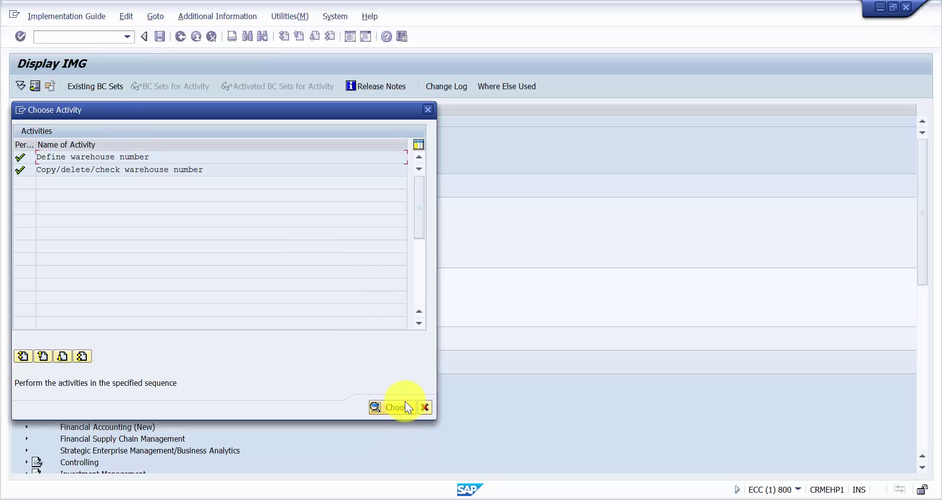
{"action": "double_click", "coordinate": [120, 157]}
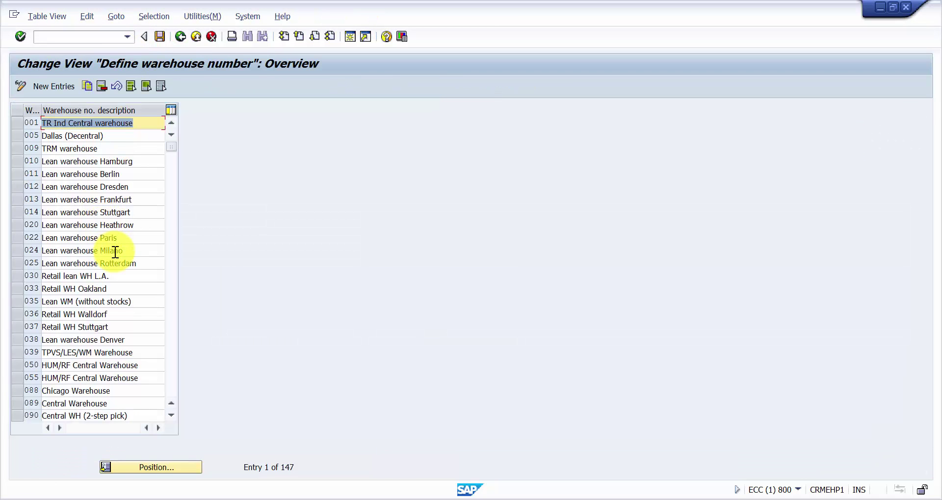
{"action": "left_click", "coordinate": [149, 466]}
{"action": "type", "text": "tip"}
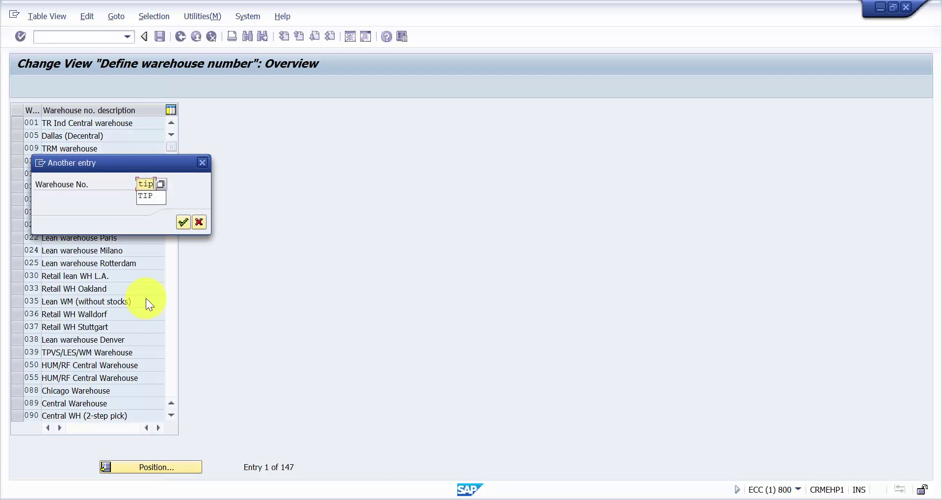
{"action": "key", "text": "Return"}
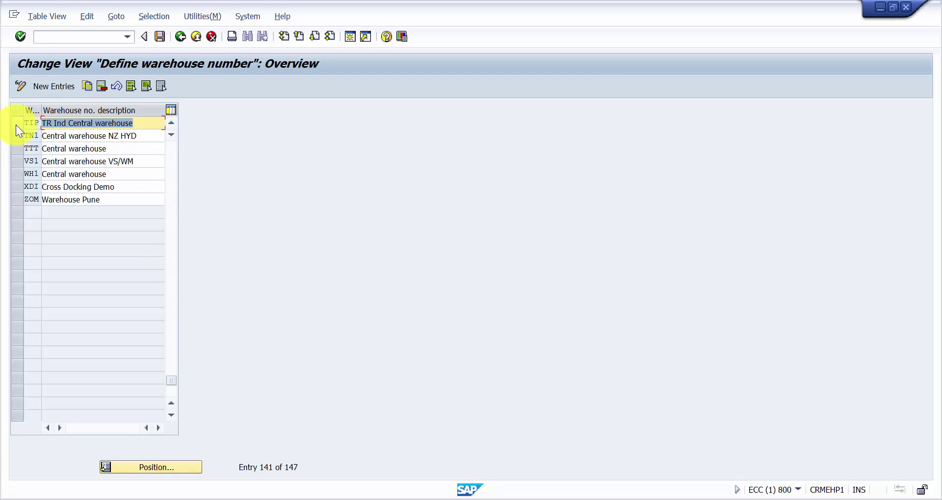
Replace TIP's description with 'New CENTRAL WAREHOUSE', fixing the missing W and final E
{"action": "left_click_drag", "start_coordinate": [143, 121], "coordinate": [41, 121]}
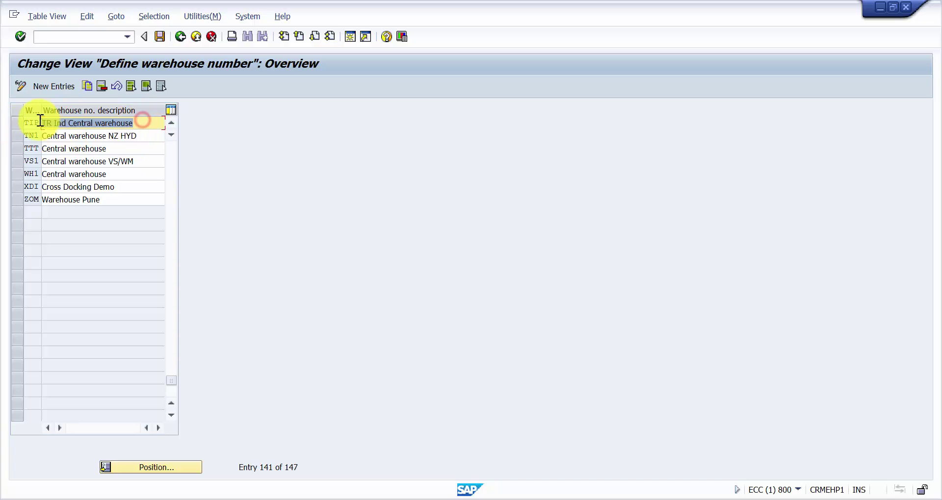
{"action": "key", "text": "Delete"}
{"action": "key", "text": "Delete"}
{"action": "key", "text": "Delete"}
{"action": "key", "text": "Delete"}
{"action": "key", "text": "Delete"}
{"action": "key", "text": "Delete"}
{"action": "key", "text": "Delete"}
{"action": "key", "text": "Delete"}
{"action": "key", "text": "Delete"}
{"action": "key", "text": "Delete"}
{"action": "key", "text": "Delete"}
{"action": "key", "text": "Delete"}
{"action": "key", "text": "Delete"}
{"action": "key", "text": "Delete"}
{"action": "key", "text": "Delete"}
{"action": "key", "text": "Delete"}
{"action": "key", "text": "Delete"}
{"action": "key", "text": "Delete"}
{"action": "key", "text": "Delete"}
{"action": "key", "text": "Delete"}
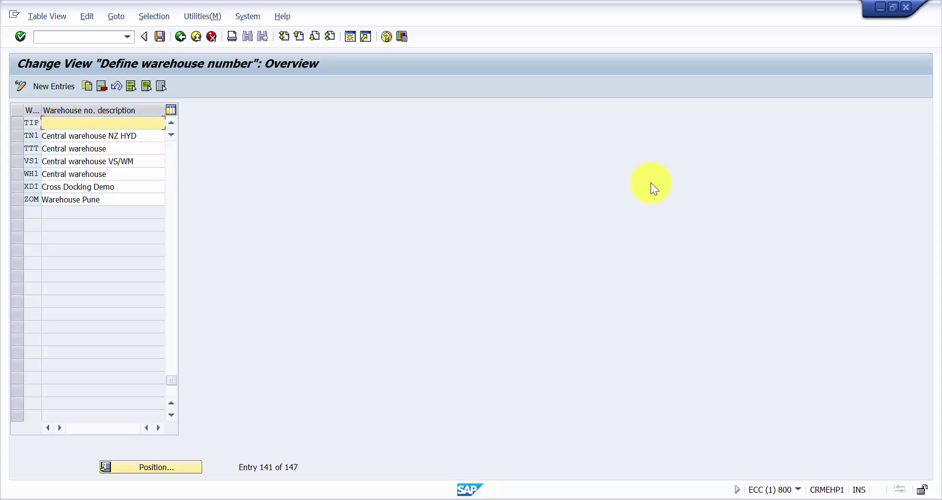
{"action": "type", "text": "N"}
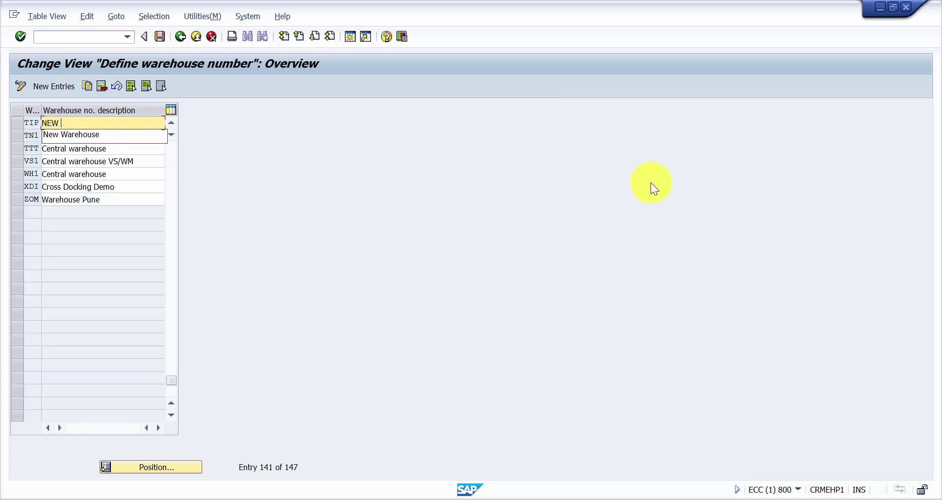
{"action": "type", "text": "ew CENTRAL"}
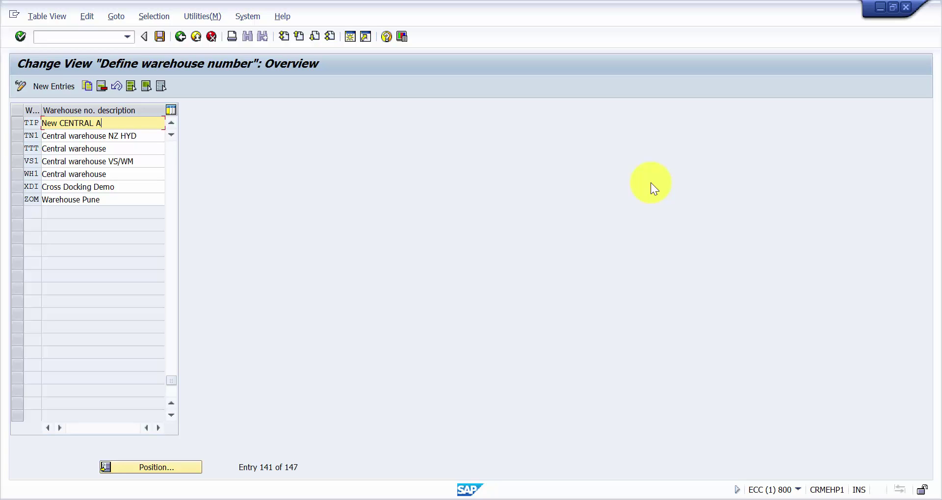
{"action": "type", "text": " AREHOUSe"}
{"action": "key", "text": "Return"}
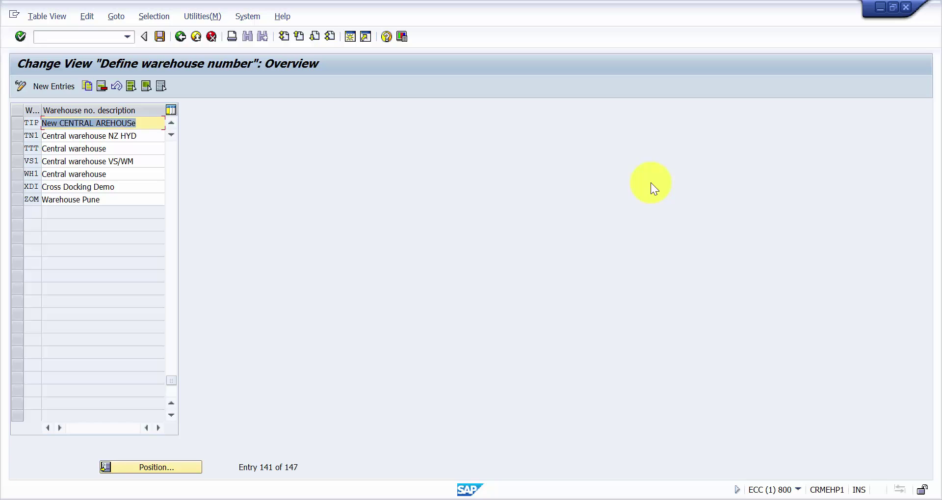
{"action": "left_click", "coordinate": [96, 124]}
{"action": "type", "text": "W"}
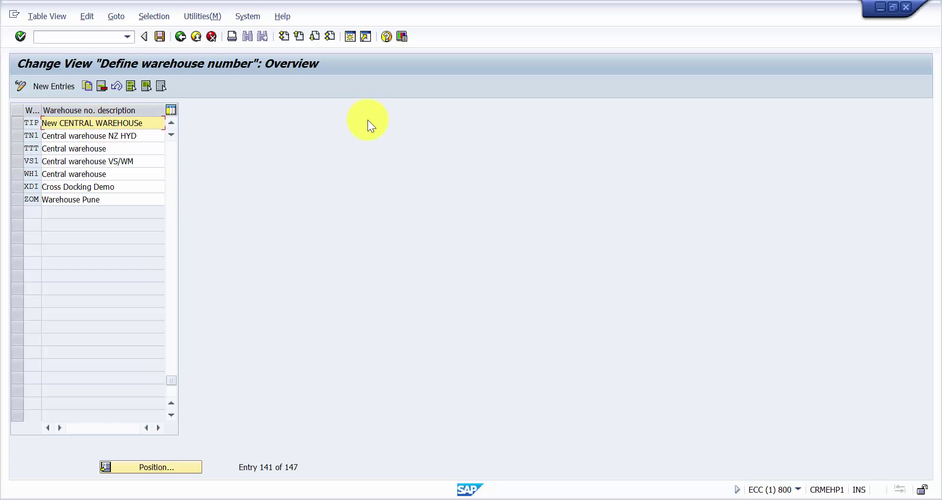
{"action": "key", "text": "BackSpace"}
{"action": "type", "text": "E"}
Save the change in a new customizing request titled 'TIP : New Central Warehouse'
{"action": "left_click", "coordinate": [160, 36]}
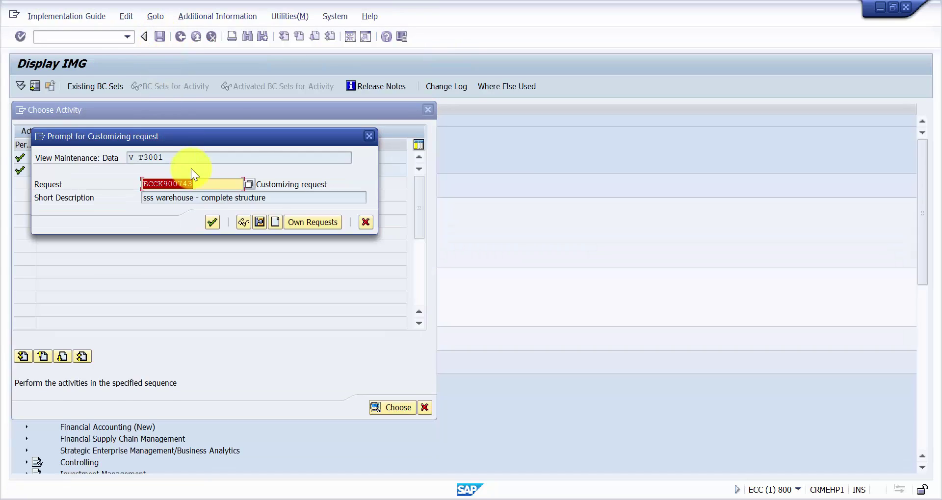
{"action": "left_click", "coordinate": [274, 222]}
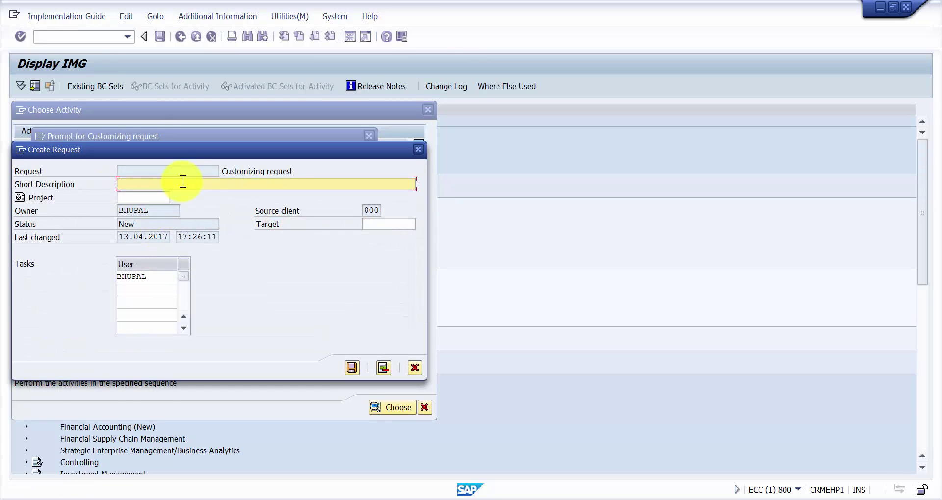
{"action": "type", "text": "Cenral"}
{"action": "key", "text": "BackSpace"}
{"action": "key", "text": "BackSpace"}
{"action": "key", "text": "BackSpace"}
{"action": "key", "text": "BackSpace"}
{"action": "key", "text": "BackSpace"}
{"action": "key", "text": "BackSpace"}
{"action": "type", "text": "TIP : New Central Warehouse"}
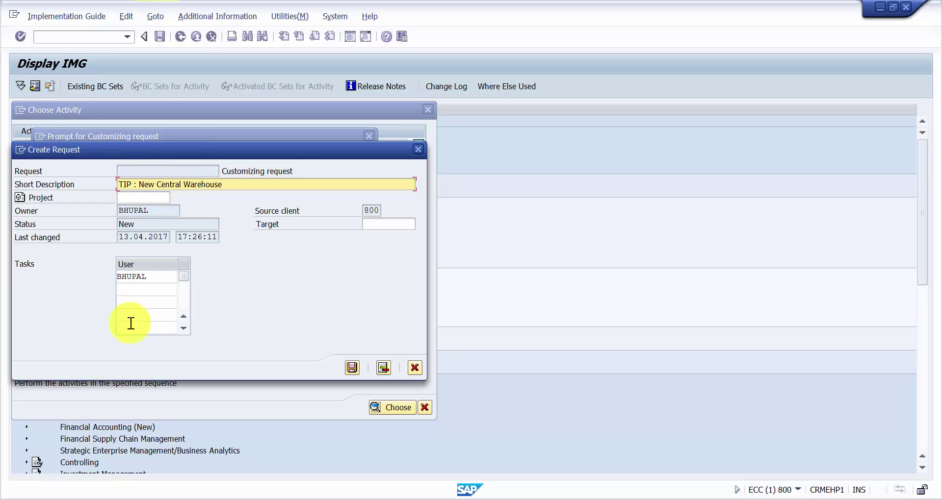
{"action": "left_click", "coordinate": [353, 366]}
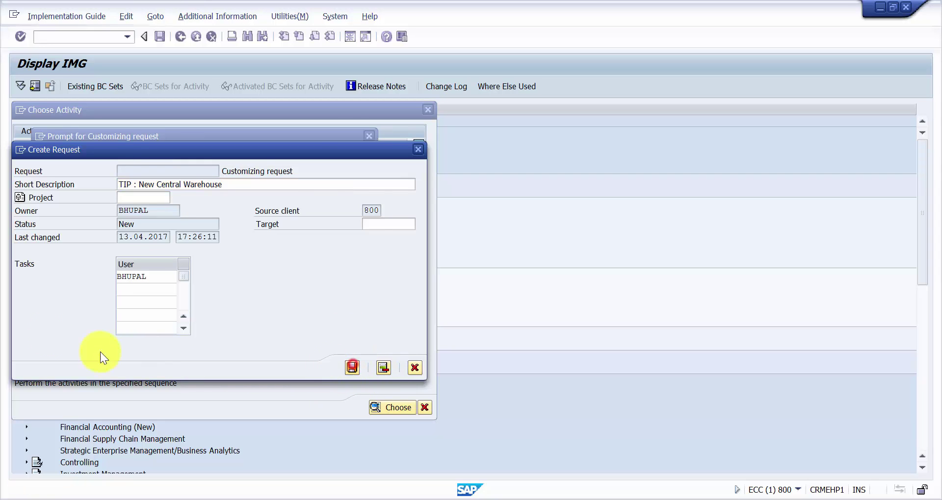
{"action": "left_click", "coordinate": [211, 223]}
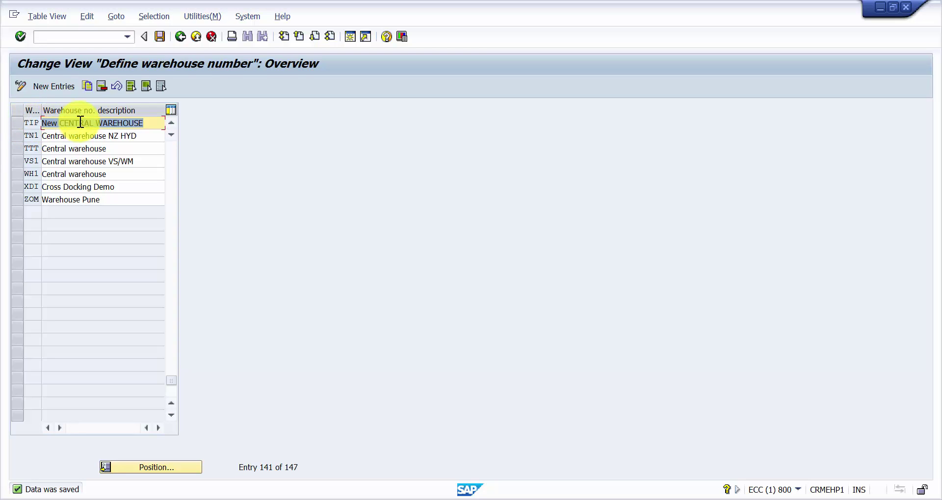
Leave the warehouse number table, cancel the activity list, and run the transaction command in a new session
{"action": "left_click", "coordinate": [181, 37]}
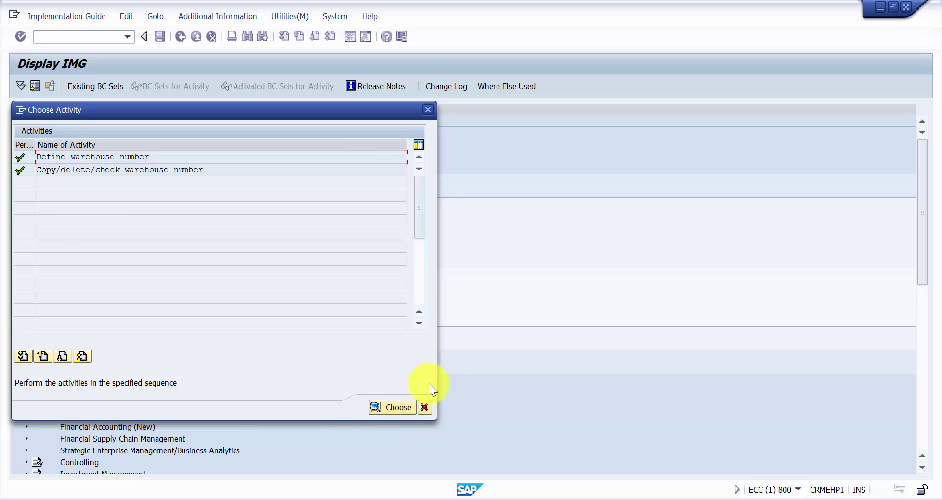
{"action": "left_click", "coordinate": [424, 408]}
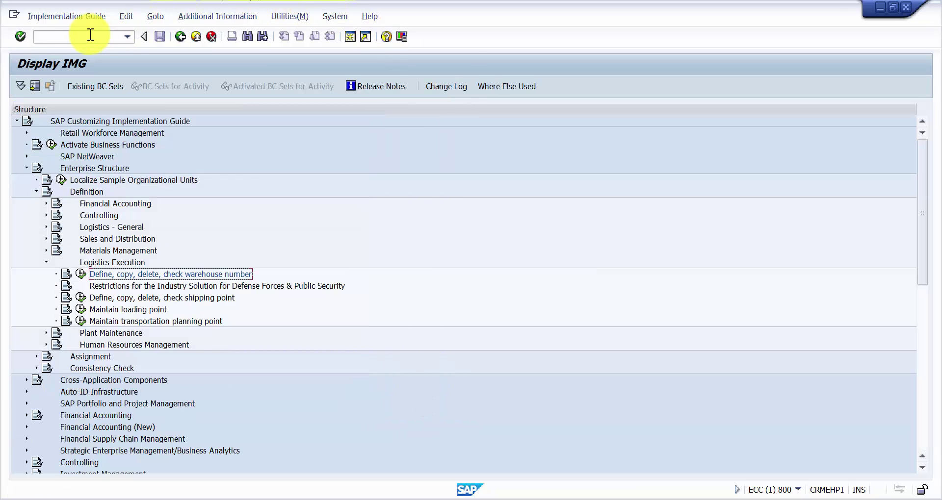
{"action": "type", "text": "/o"}
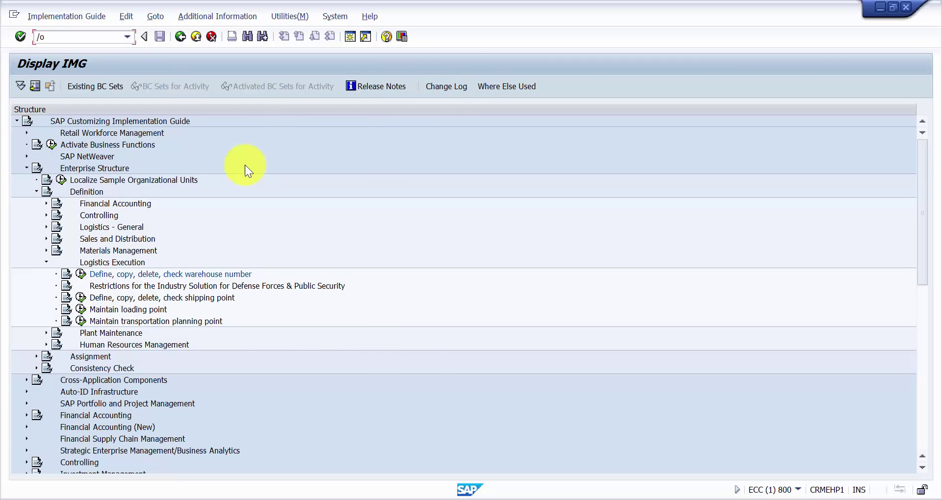
{"action": "type", "text": "spro"}
{"action": "key", "text": "BackSpace"}
{"action": "key", "text": "BackSpace"}
{"action": "key", "text": "BackSpace"}
{"action": "key", "text": "BackSpace"}
{"action": "type", "text": "spro"}
{"action": "key", "text": "Return"}
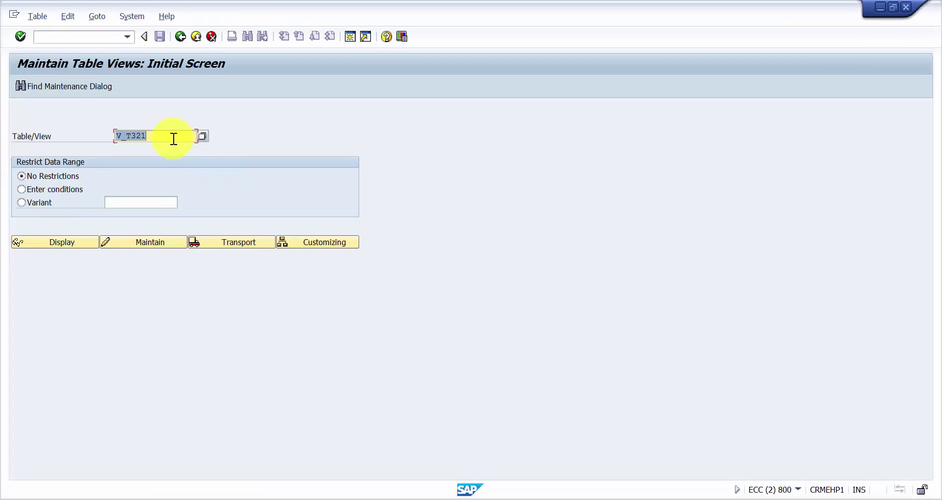
Change the table view name from V_T321 to V_T320
{"action": "left_click", "coordinate": [169, 137]}
{"action": "key", "text": "BackSpace"}
{"action": "type", "text": "0"}
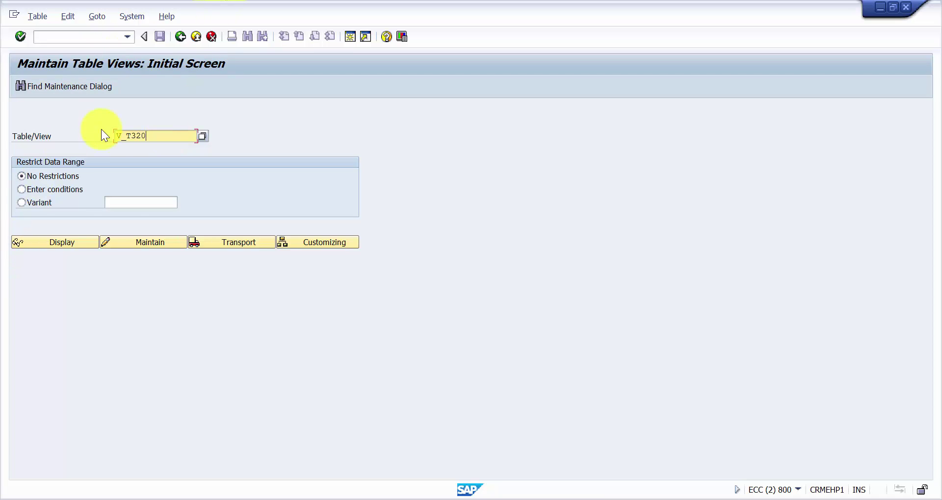
Display the V_T320 entries and position on plant 1000, storage location 0001
{"action": "left_click", "coordinate": [69, 242]}
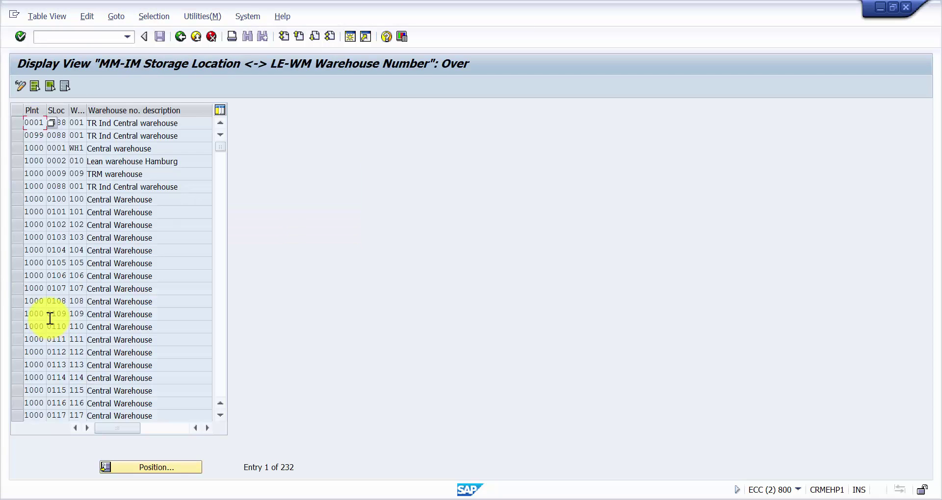
{"action": "left_click", "coordinate": [160, 465]}
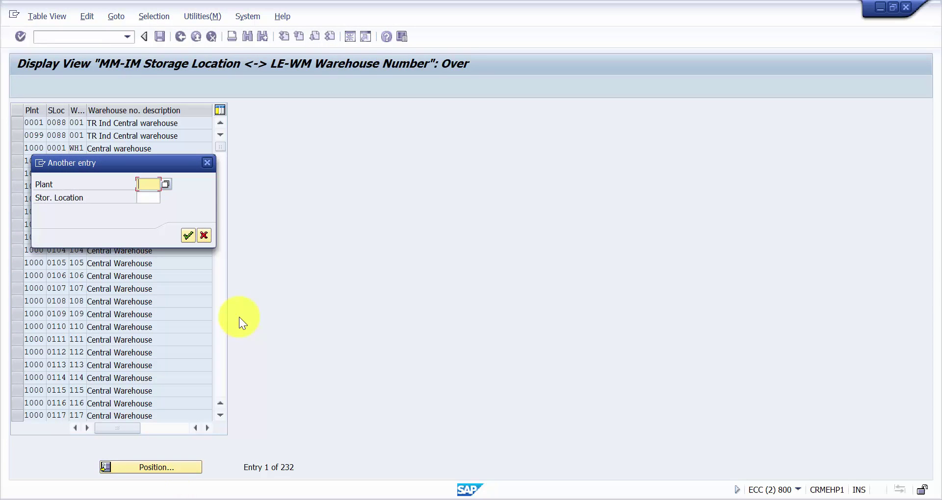
{"action": "type", "text": "1000"}
{"action": "key", "text": "Tab"}
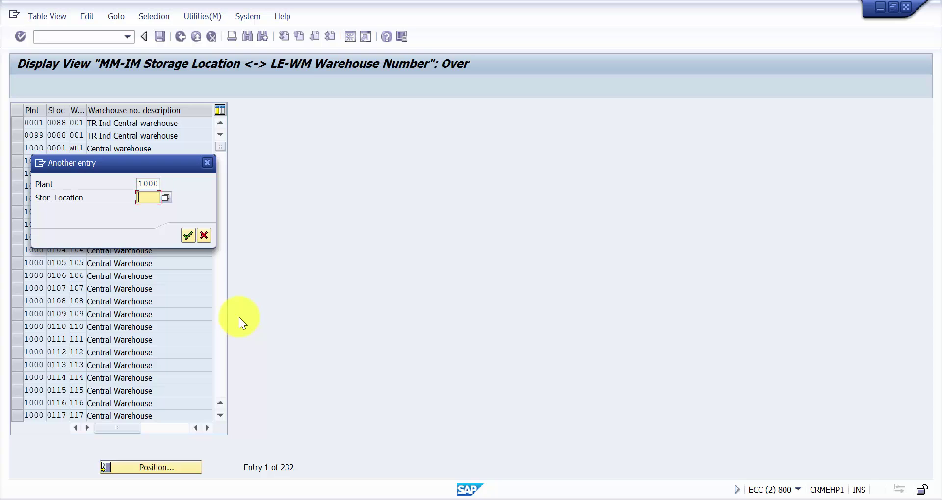
{"action": "type", "text": "0001"}
{"action": "key", "text": "Return"}
List the warehouse numbers for the first row and locate TIP, 'New CENTRAL WAREHOUSE'
{"action": "scroll", "coordinate": [54, 260], "scroll_direction": "down", "scroll_amount": 3}
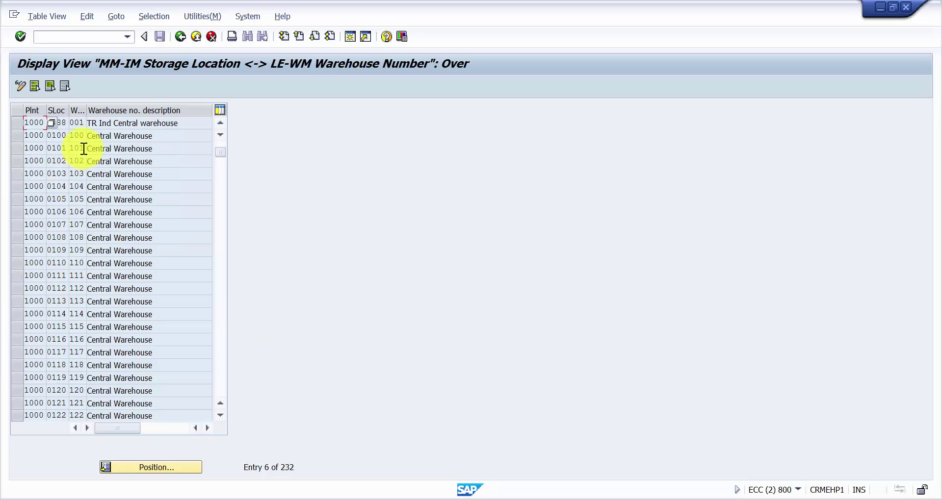
{"action": "left_click", "coordinate": [76, 123]}
{"action": "left_click", "coordinate": [92, 123]}
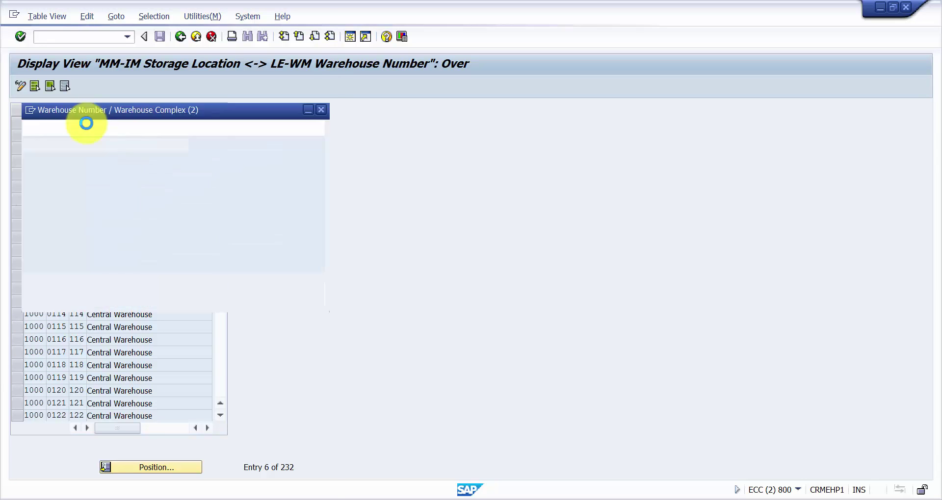
{"action": "scroll", "coordinate": [72, 228], "scroll_direction": "down", "scroll_amount": 20}
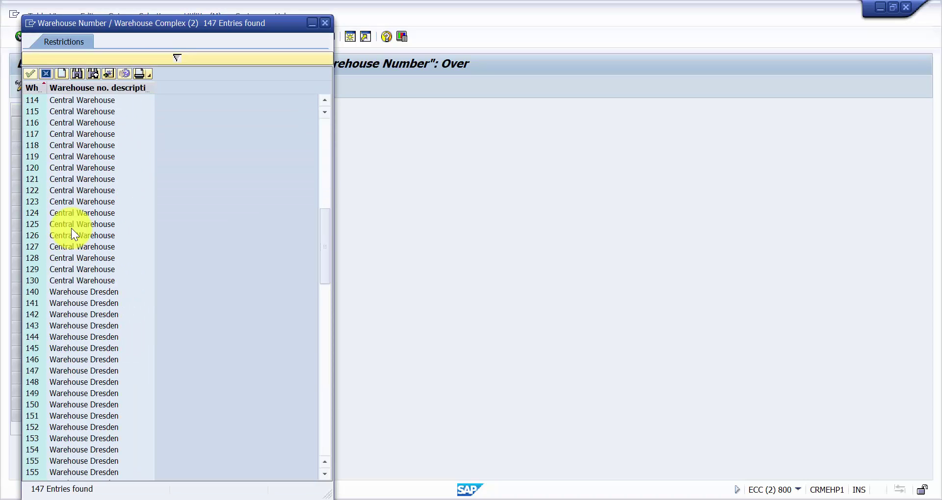
{"action": "scroll", "coordinate": [72, 228], "scroll_direction": "down", "scroll_amount": 9}
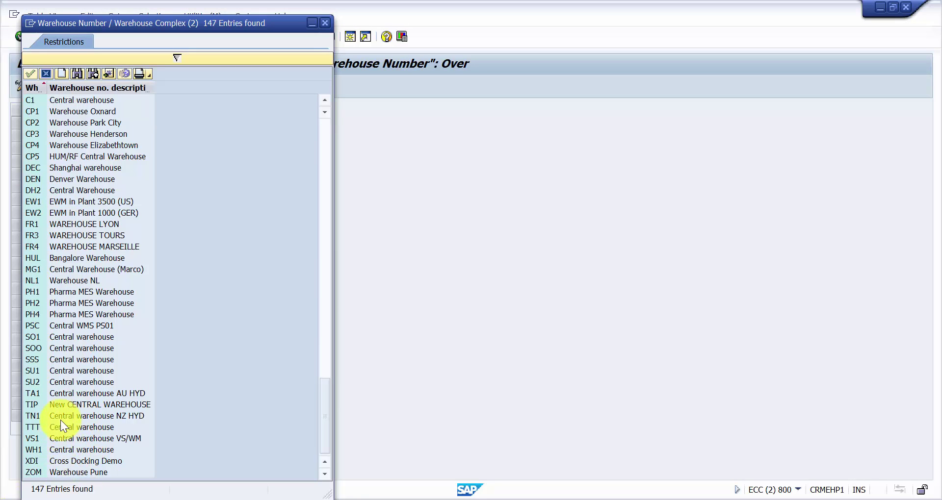
{"action": "left_click", "coordinate": [56, 404]}
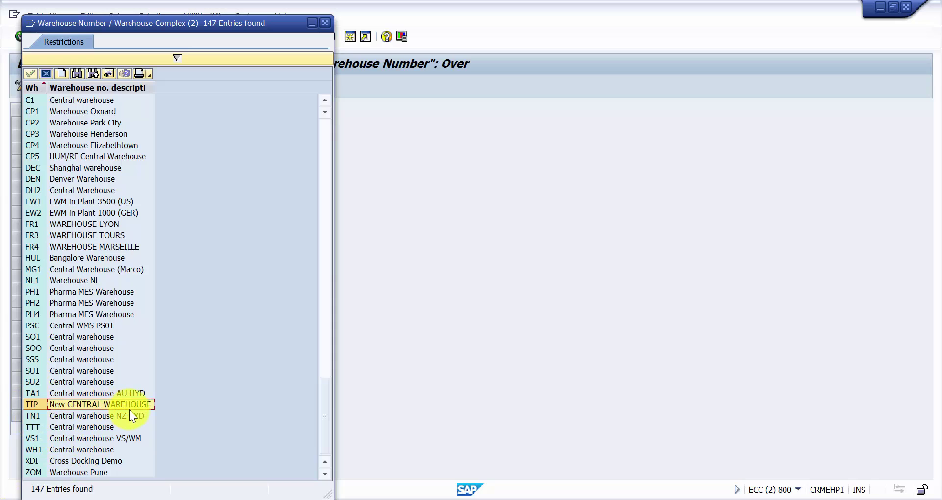
{"action": "left_click_drag", "start_coordinate": [153, 22], "coordinate": [385, 6]}
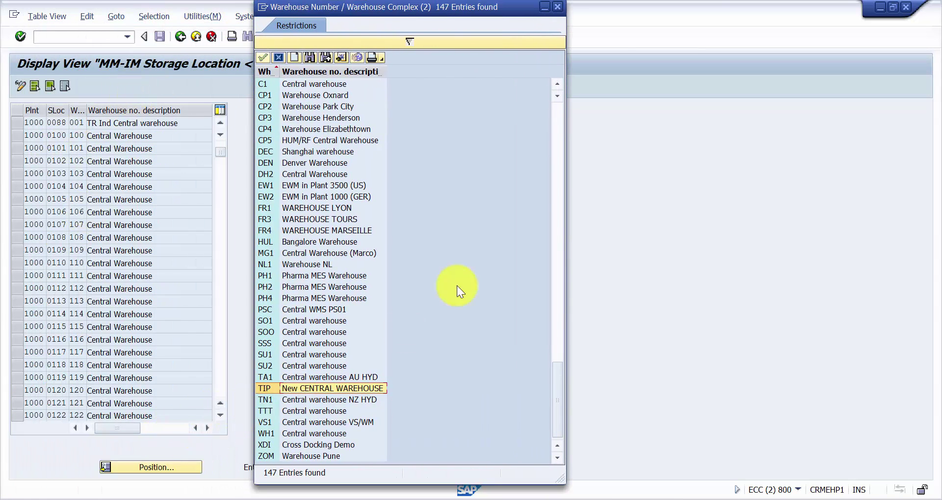
Close the warehouse number list and return to the SM30 initial screen showing V_T320
{"action": "left_click", "coordinate": [560, 8]}
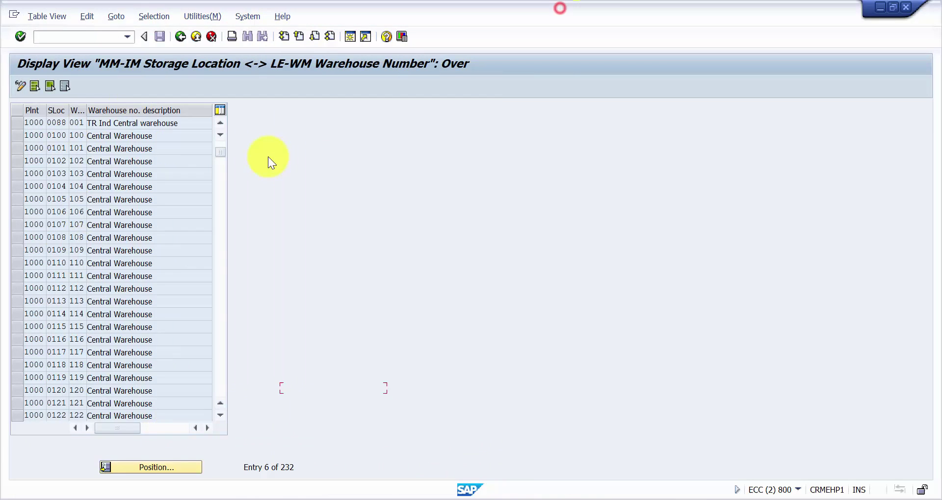
{"action": "left_click", "coordinate": [180, 37]}
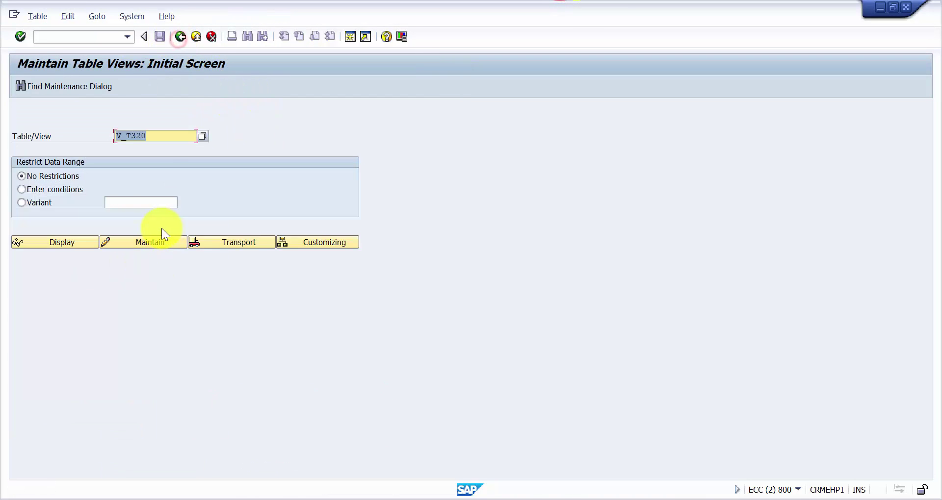